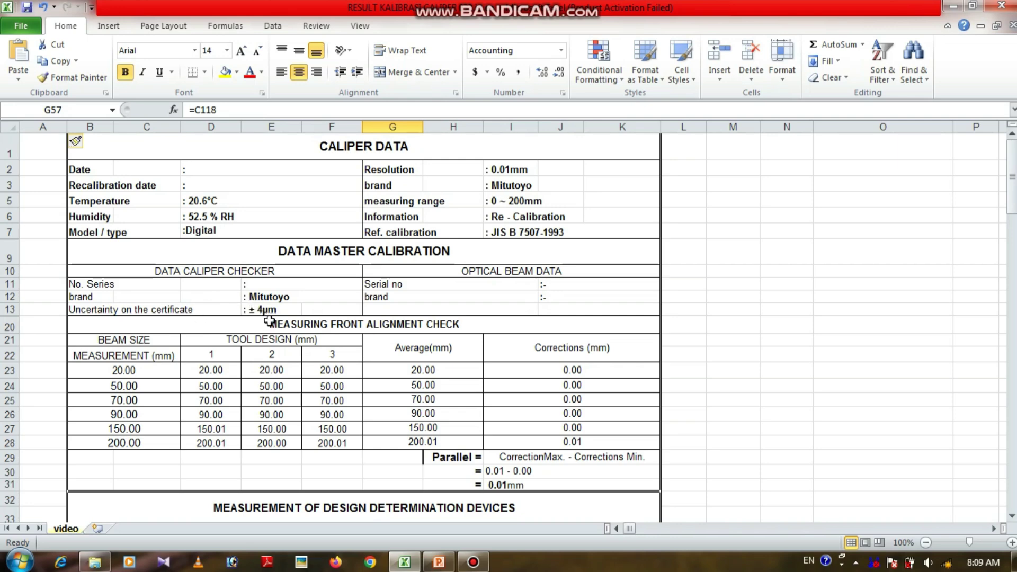
Examine the nominal measuring block sizes for the inside measurements in B38:B42 of the design determination table
scroll(270, 319, down, 7)
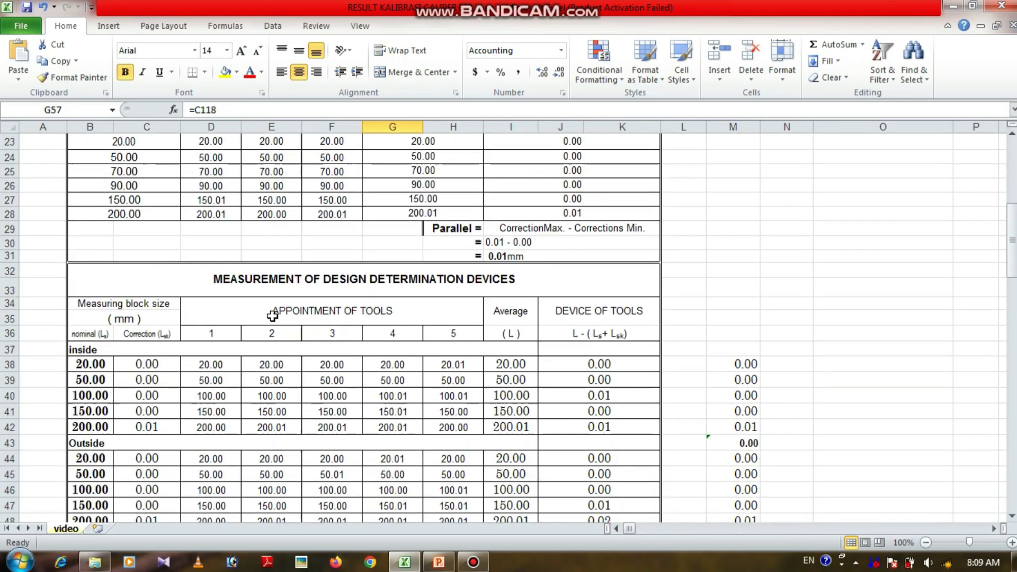
scroll(274, 303, down, 1)
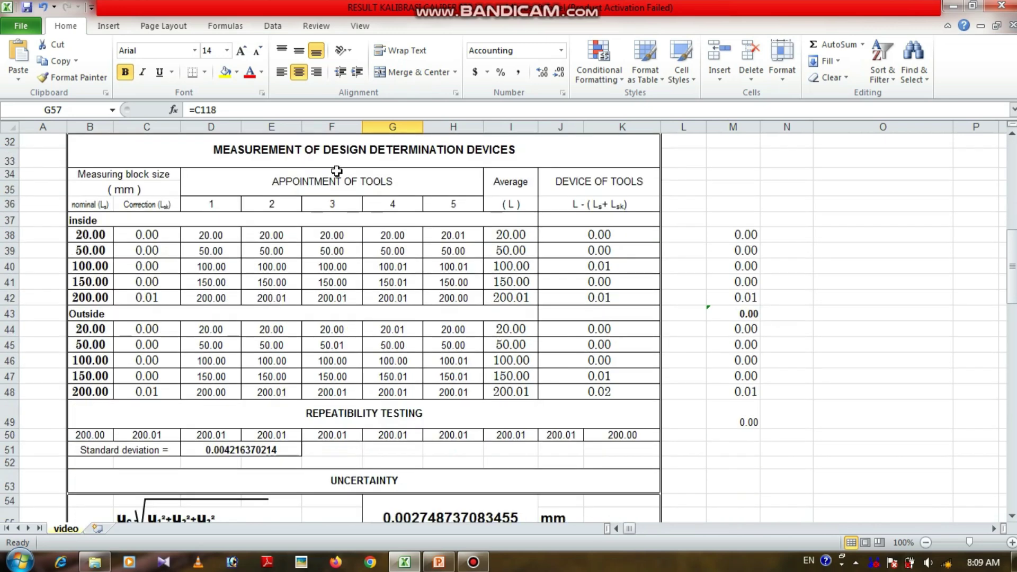
click(87, 237)
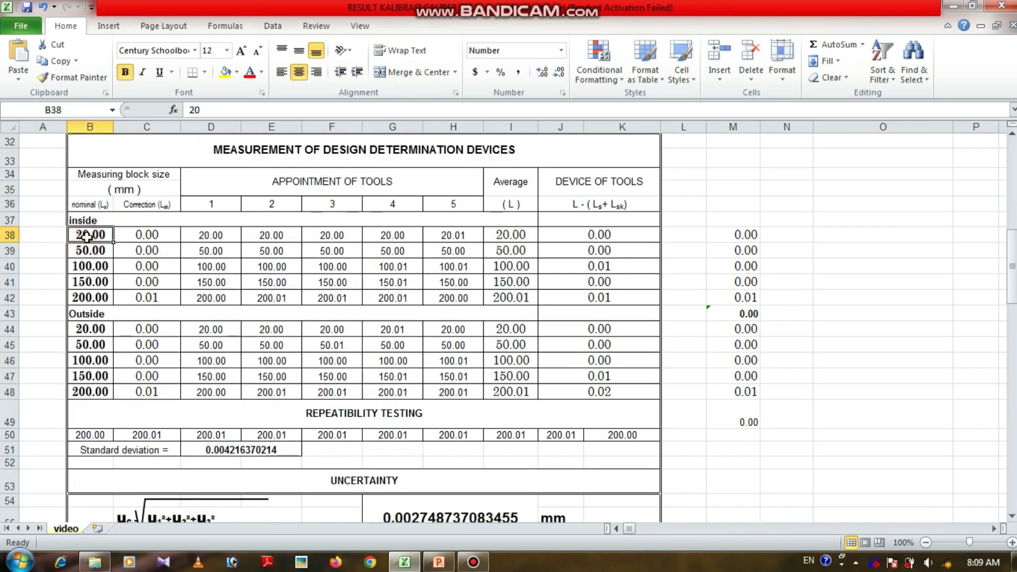
drag(91, 230, 90, 298)
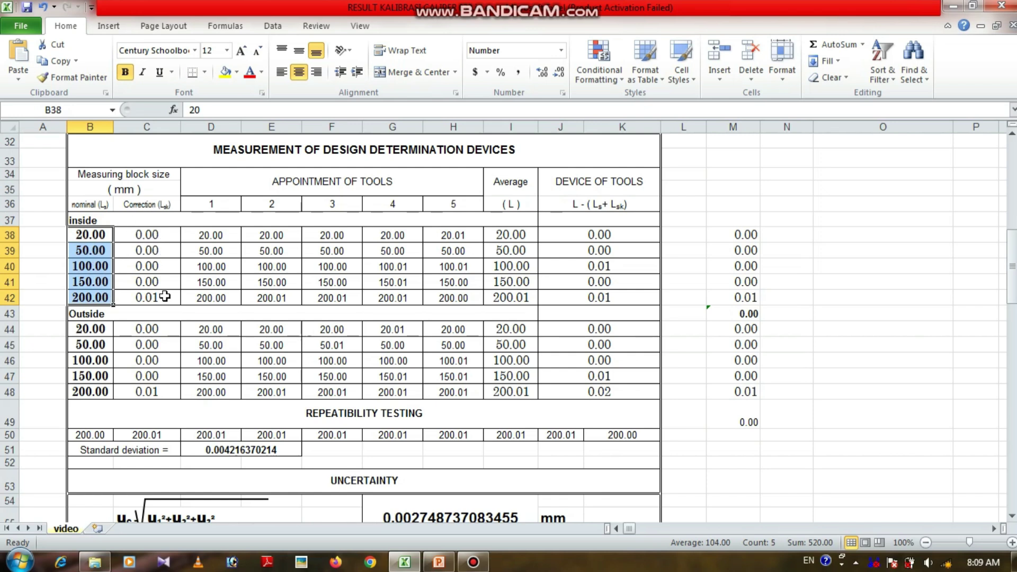
Review the three 20 mm and three 200 mm readings in the front alignment check, plus the 200 mm correction in I28
scroll(185, 244, up, 5)
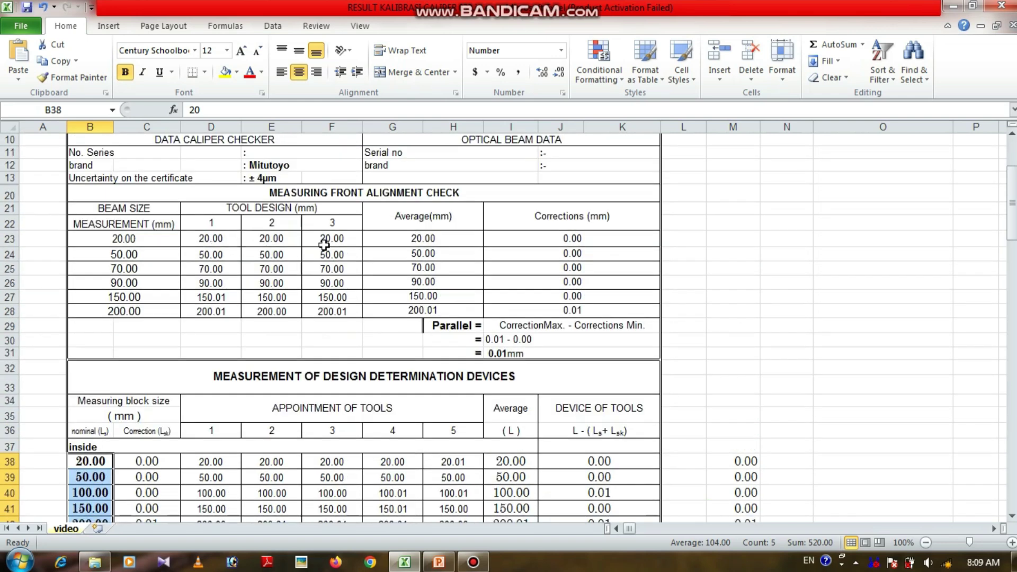
click(209, 238)
click(258, 237)
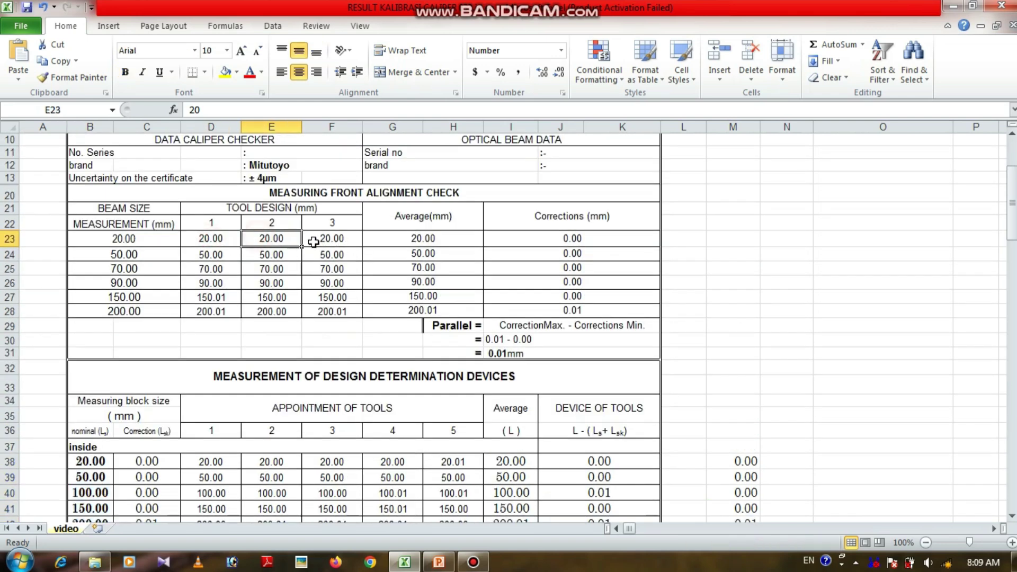
click(334, 240)
drag(218, 240, 331, 239)
drag(212, 311, 337, 312)
click(579, 313)
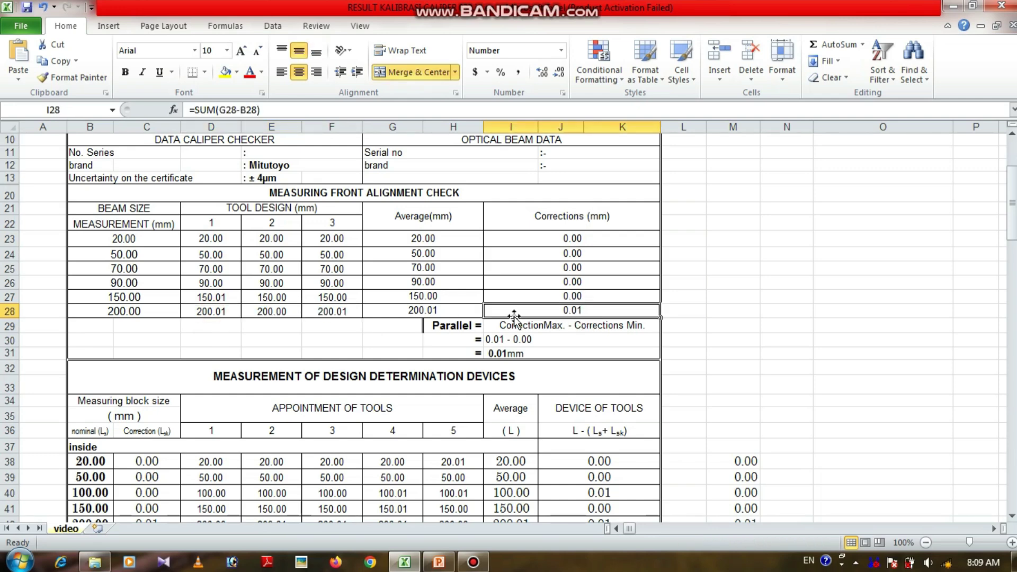
Examine the inside block corrections in C38:C42 and the five tool readings for the 20 mm block in D38:H38
scroll(516, 316, down, 5)
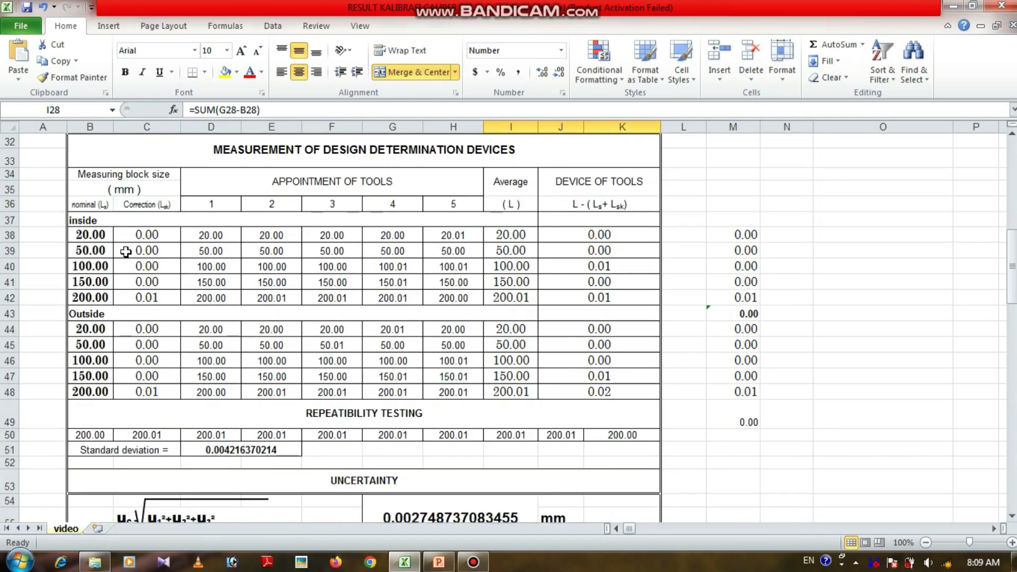
drag(156, 235, 161, 300)
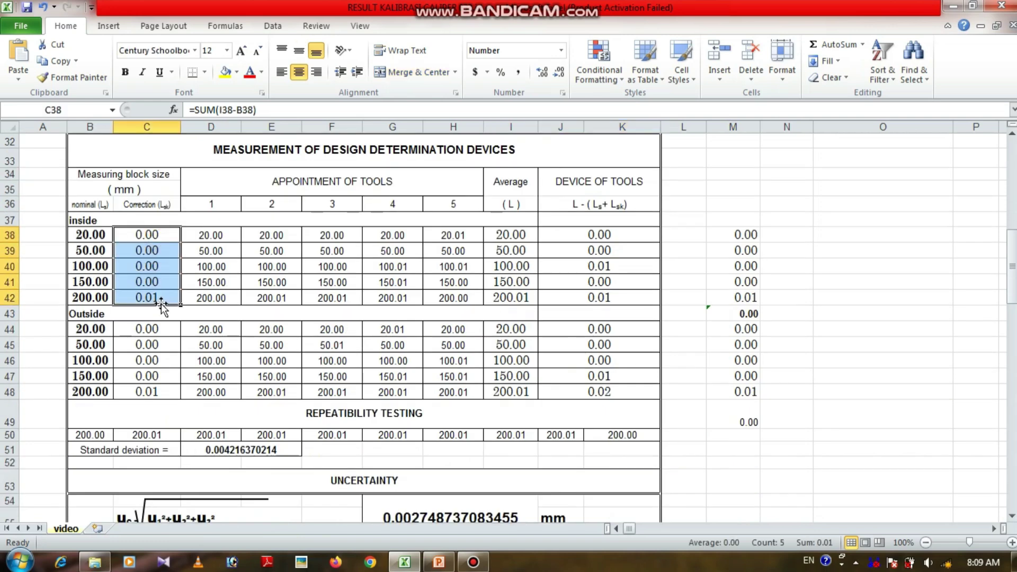
click(94, 236)
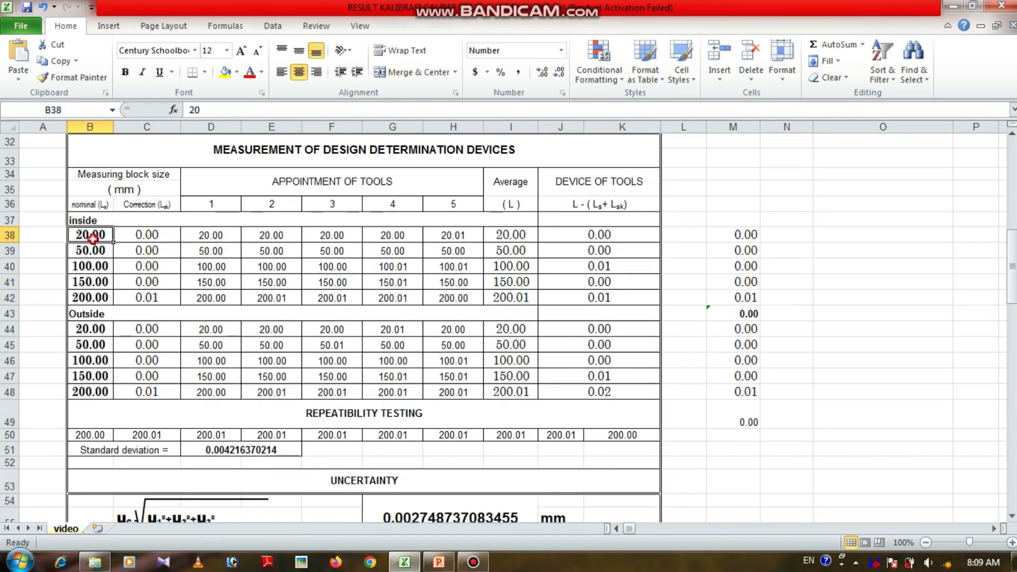
click(211, 235)
click(279, 236)
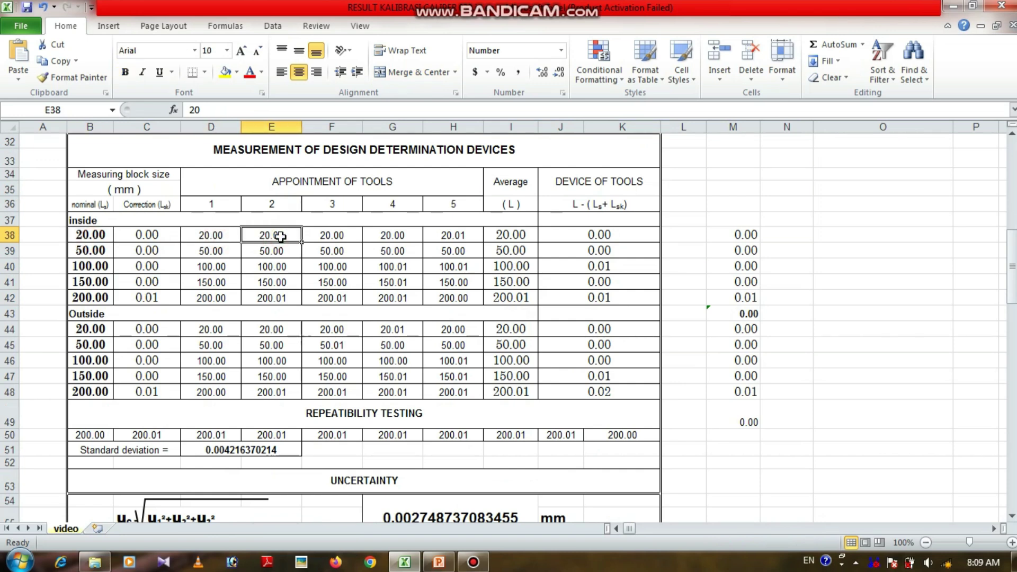
click(333, 235)
click(398, 238)
click(455, 236)
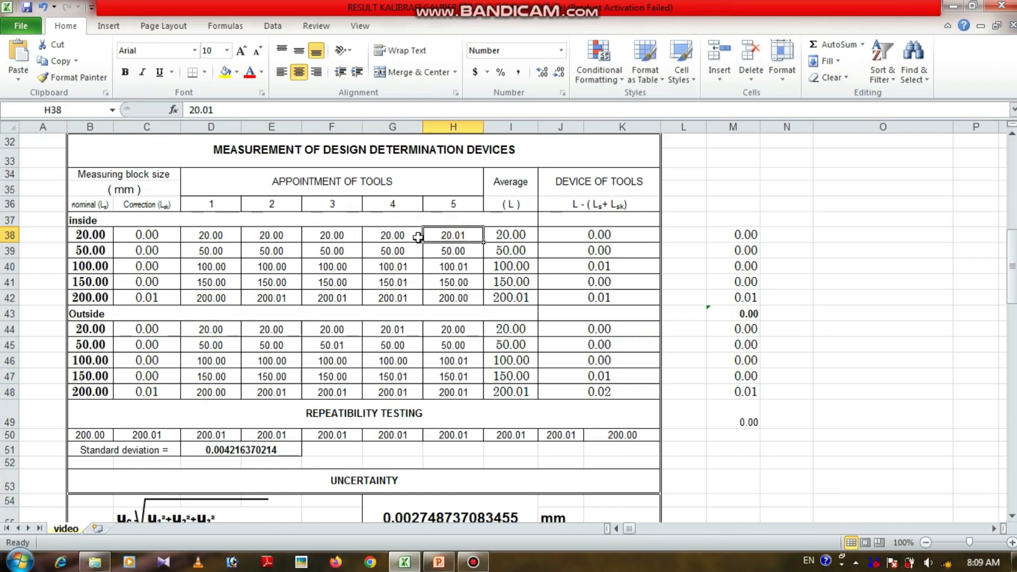
click(221, 236)
click(275, 237)
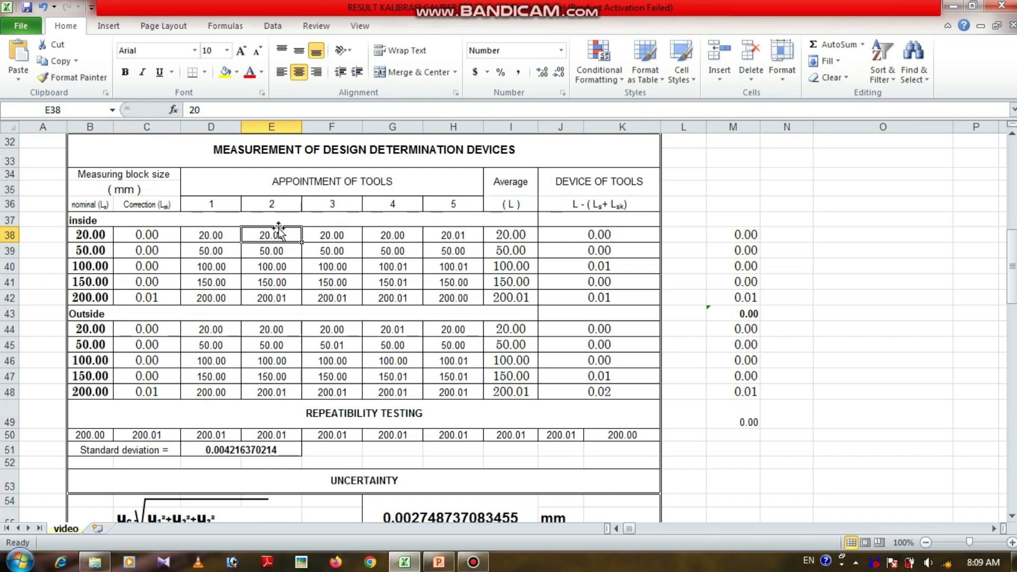
drag(220, 235, 462, 236)
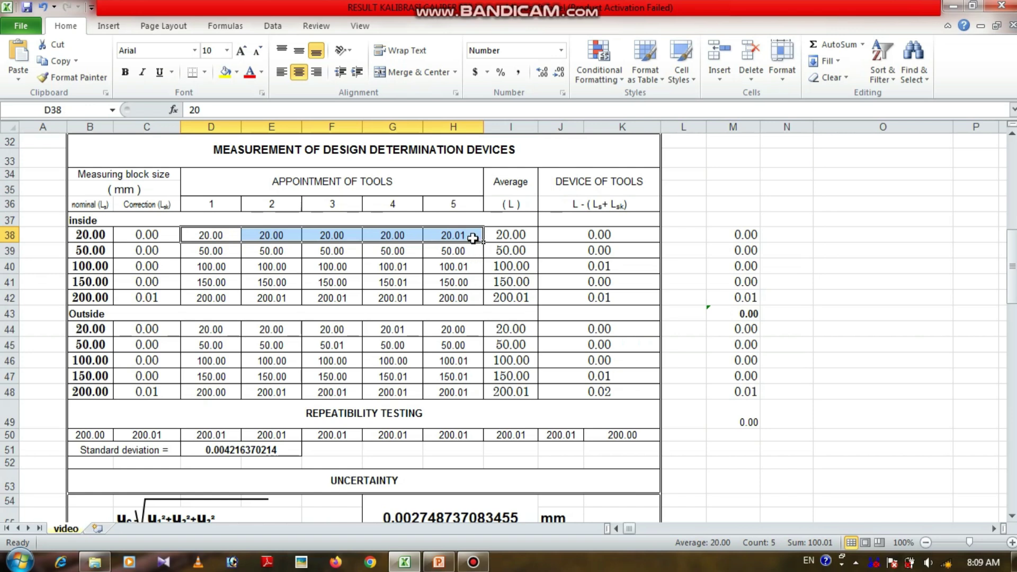
Inspect the formula in I38 that averages the five inside readings, cancelling any edit, and check the (L) heading
double_click(500, 236)
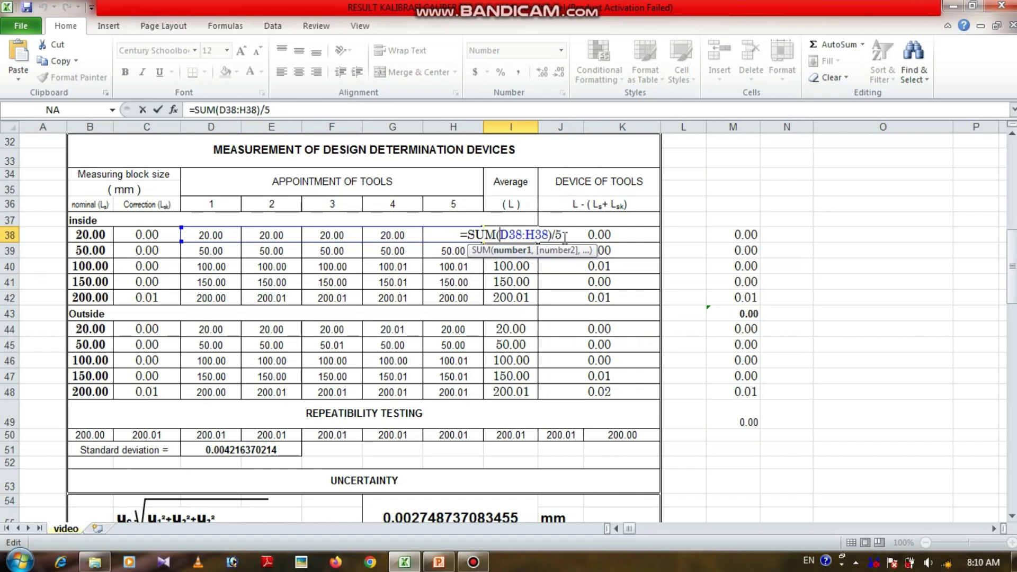
click(530, 262)
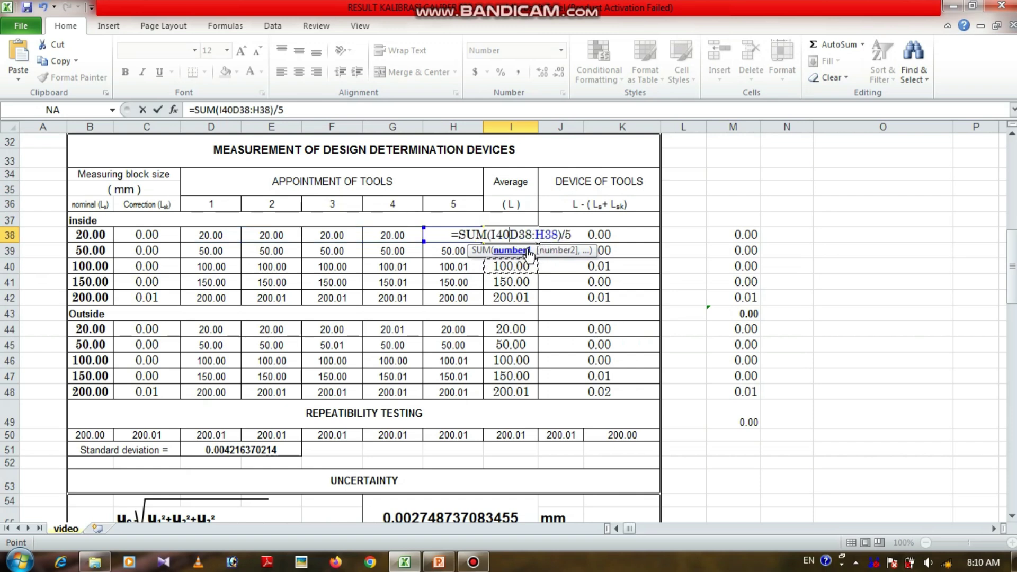
key(Escape)
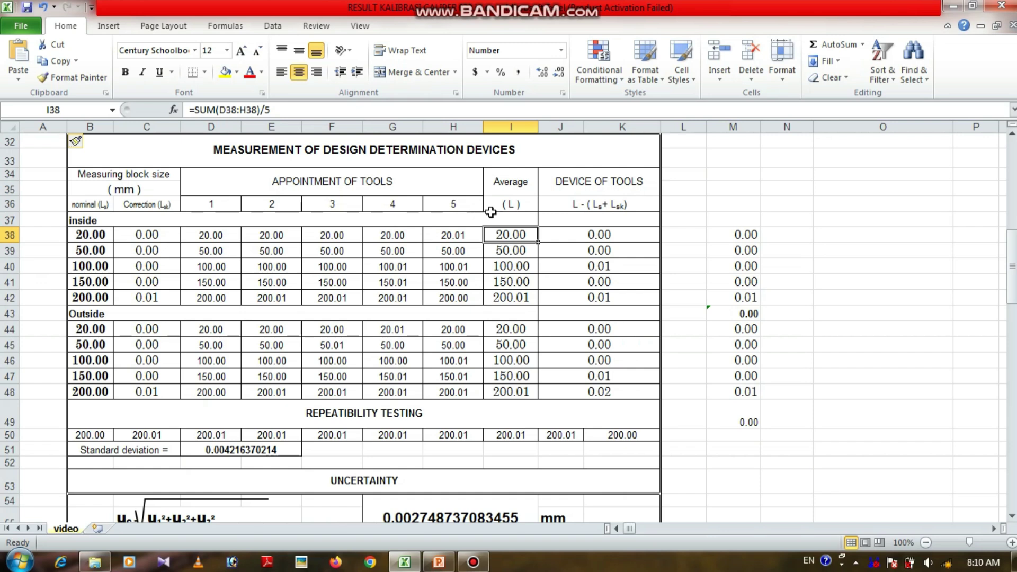
click(525, 205)
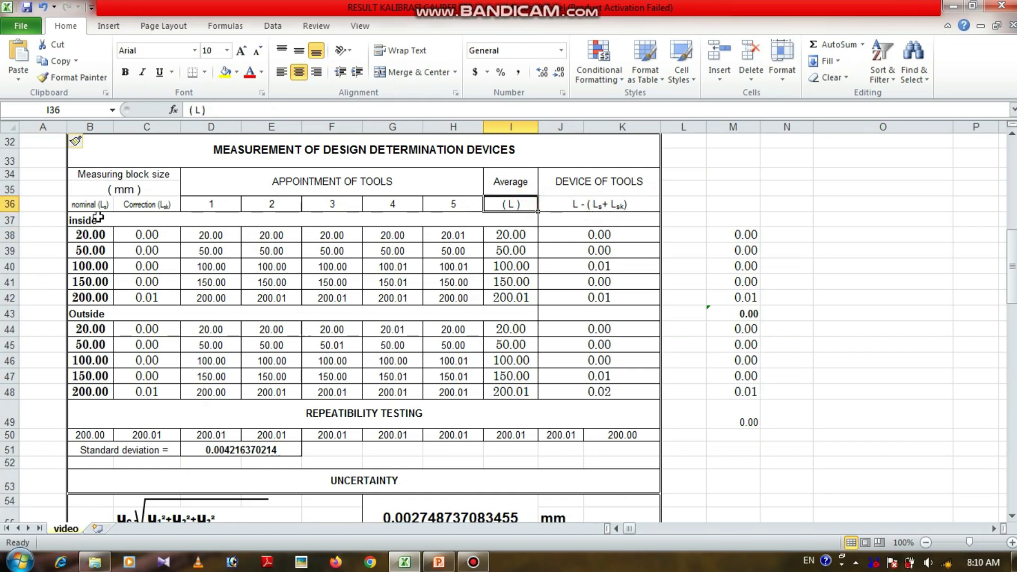
Compare the inside nominal sizes and corrections with the front alignment corrections and the inside Device of Tools results in J38:J42
drag(87, 231, 85, 295)
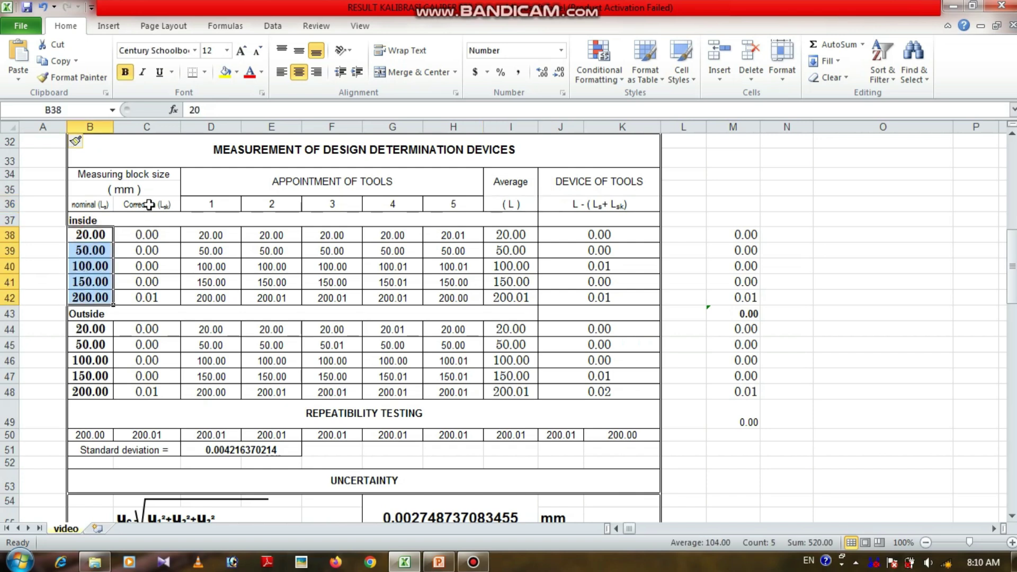
drag(147, 234, 144, 291)
scroll(477, 255, up, 5)
drag(576, 200, 579, 276)
scroll(200, 359, down, 3)
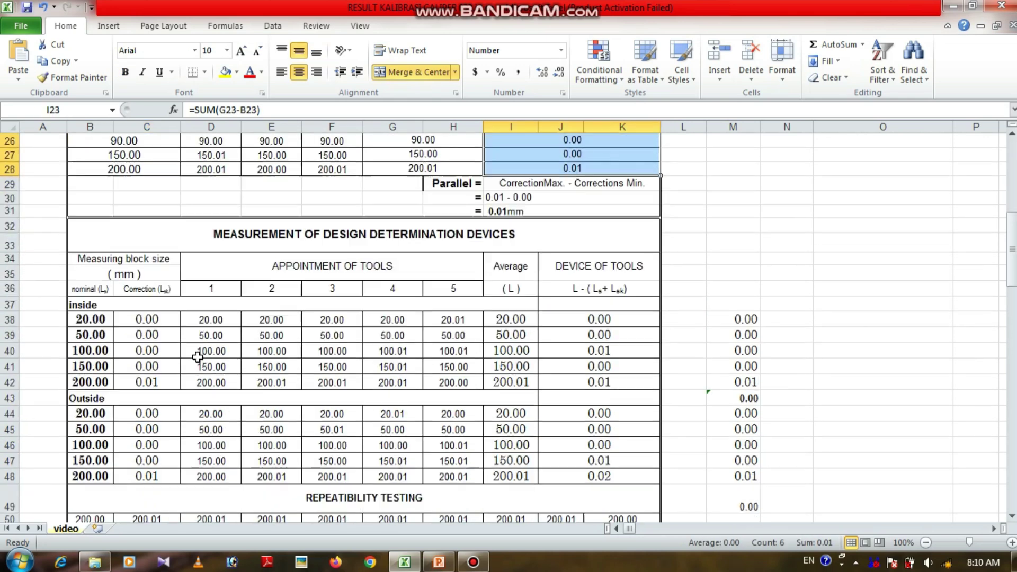
drag(598, 317, 598, 382)
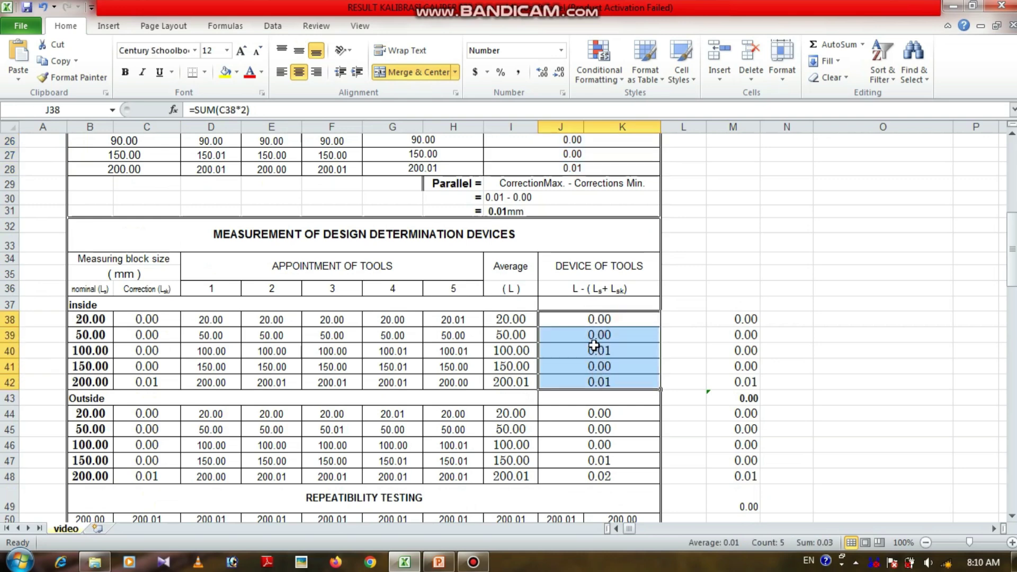
Locate the inside and Outside section headings in the design determination table
scroll(583, 360, down, 2)
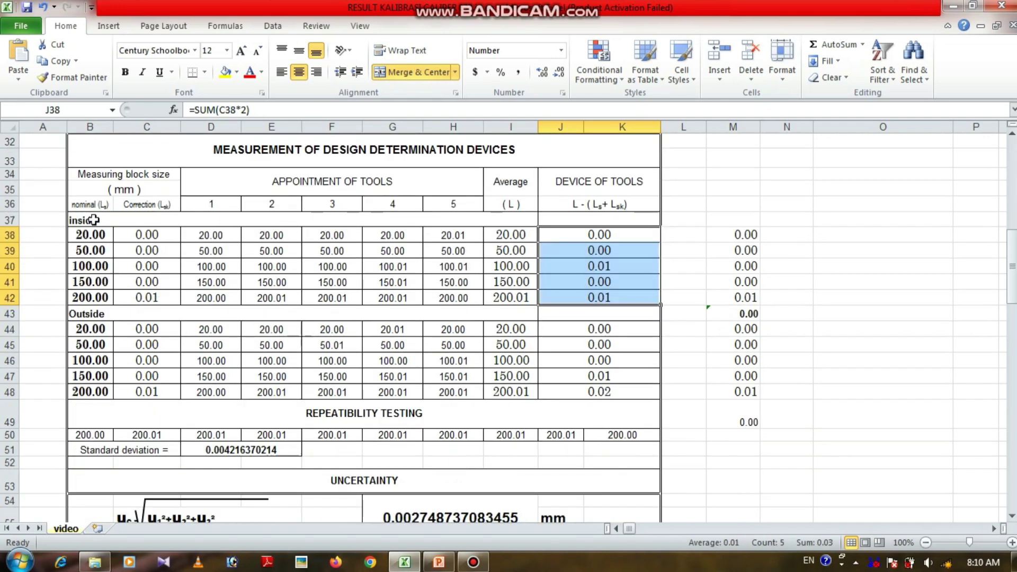
click(91, 216)
click(104, 315)
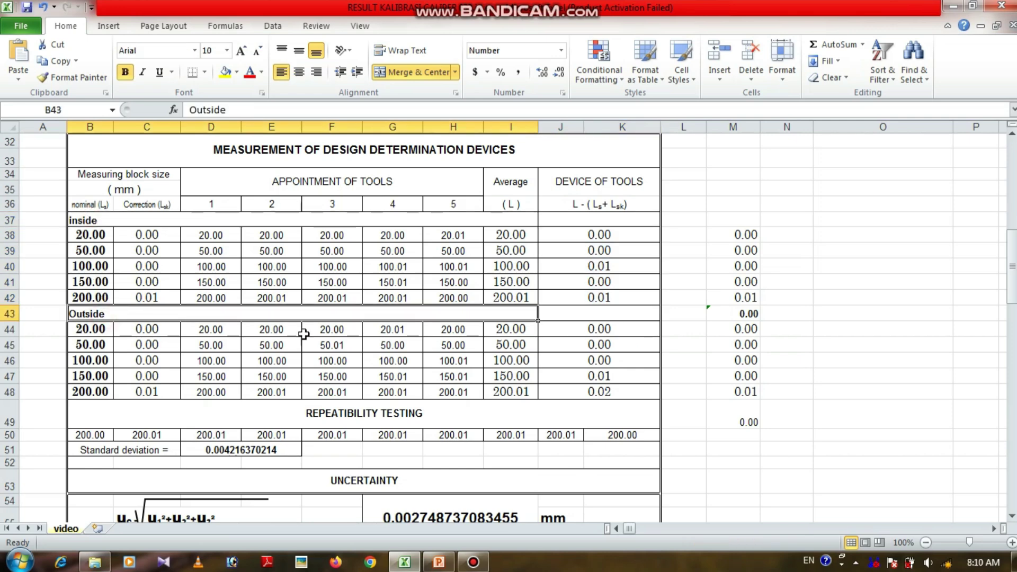
Examine the ten repeatability testing readings in B50:K50 for the 200 mm block
scroll(302, 335, down, 2)
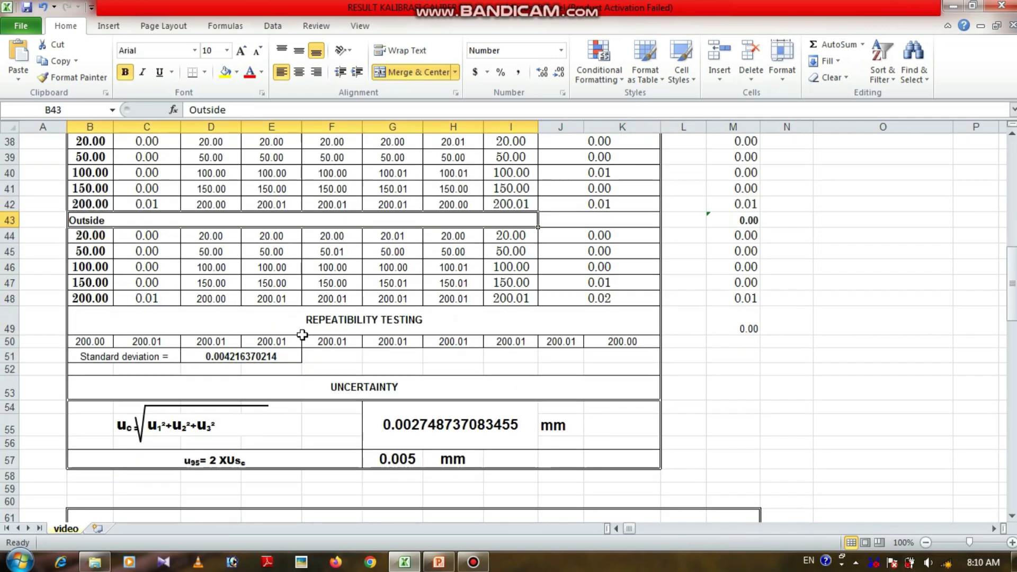
click(366, 326)
click(84, 298)
drag(110, 332, 620, 342)
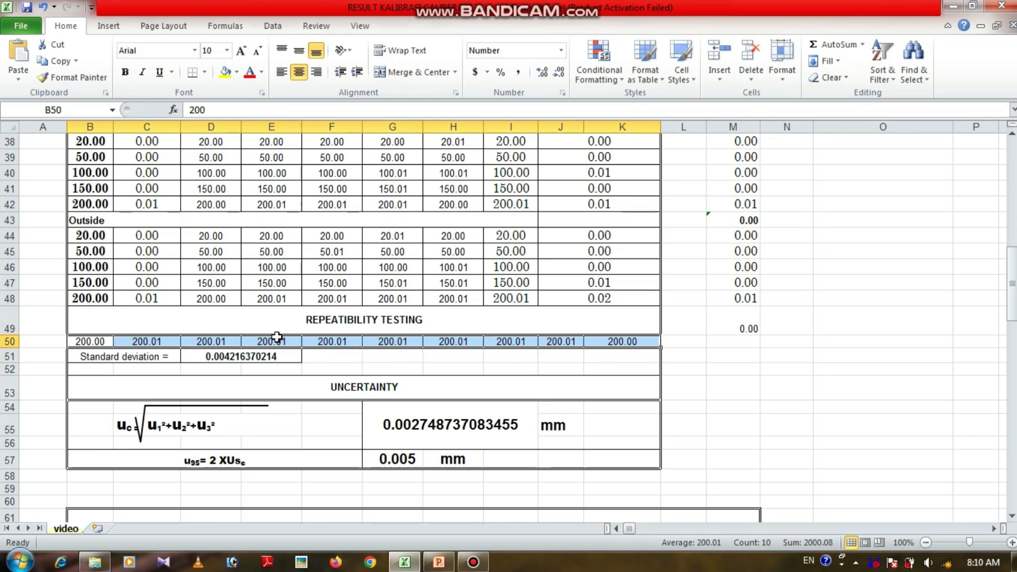
Inspect the STDEV formula over B50:K50 in the standard deviation cell D51
click(139, 355)
click(255, 357)
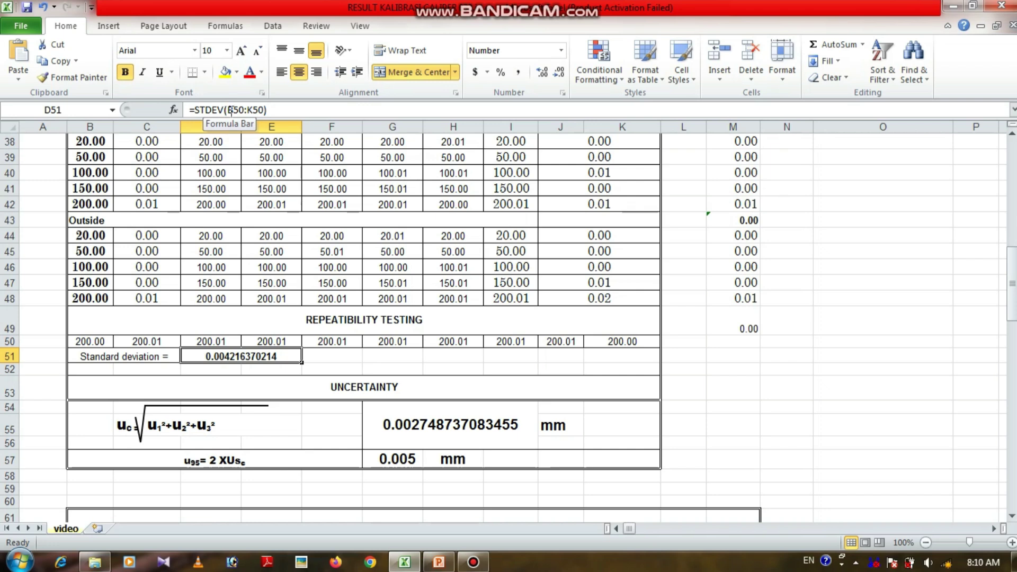
double_click(234, 356)
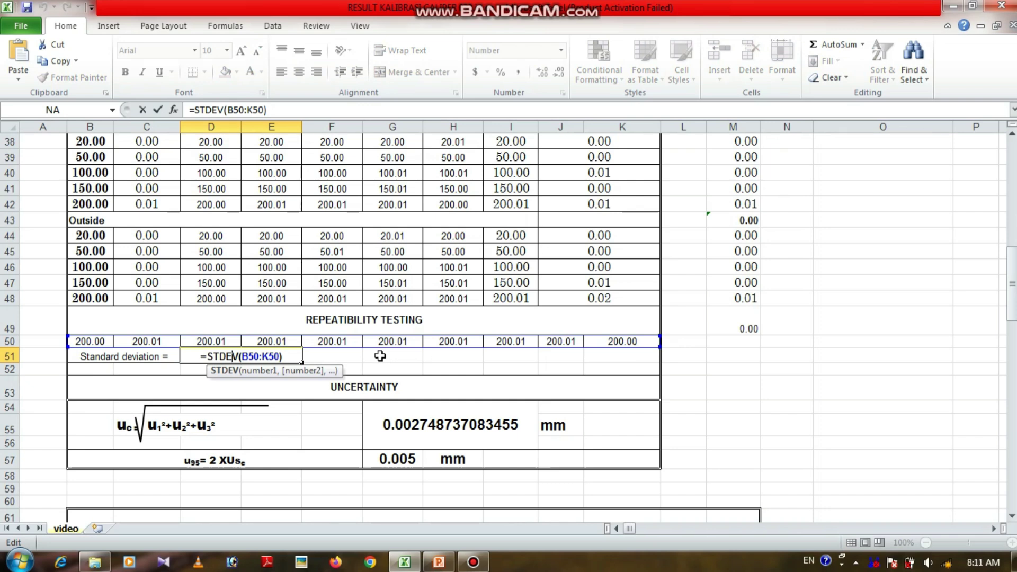
click(349, 360)
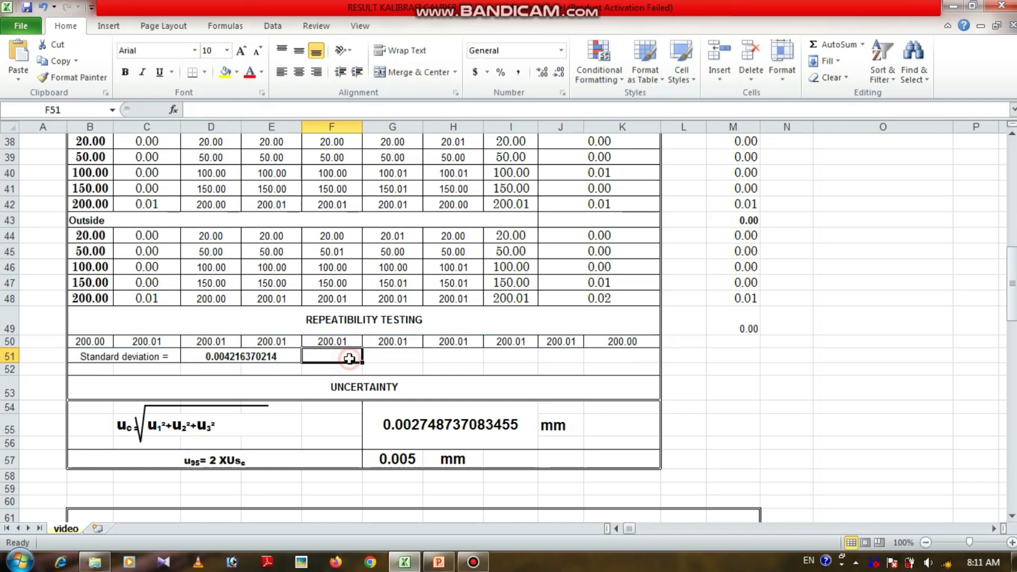
click(228, 345)
click(241, 360)
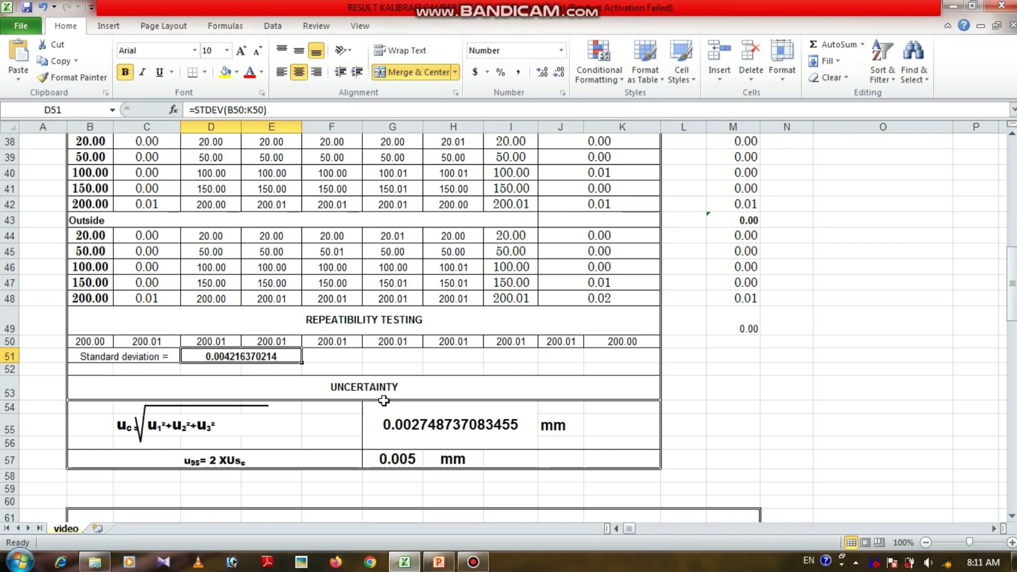
Examine the combined uncertainty formula in B54:F56 and the u95 expanded uncertainty formula in B57
scroll(386, 405, down, 1)
scroll(385, 406, down, 1)
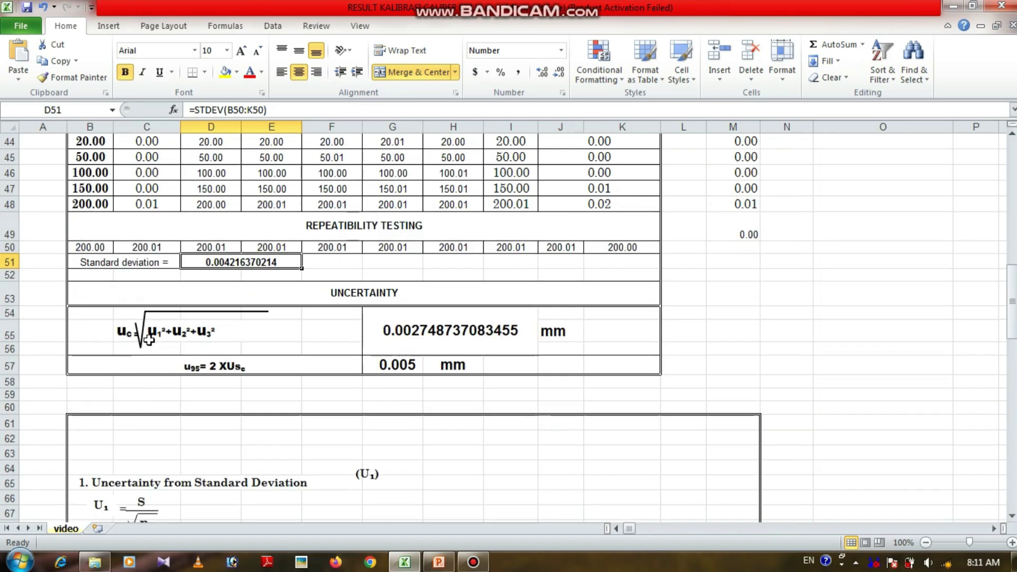
click(103, 331)
drag(101, 313, 336, 354)
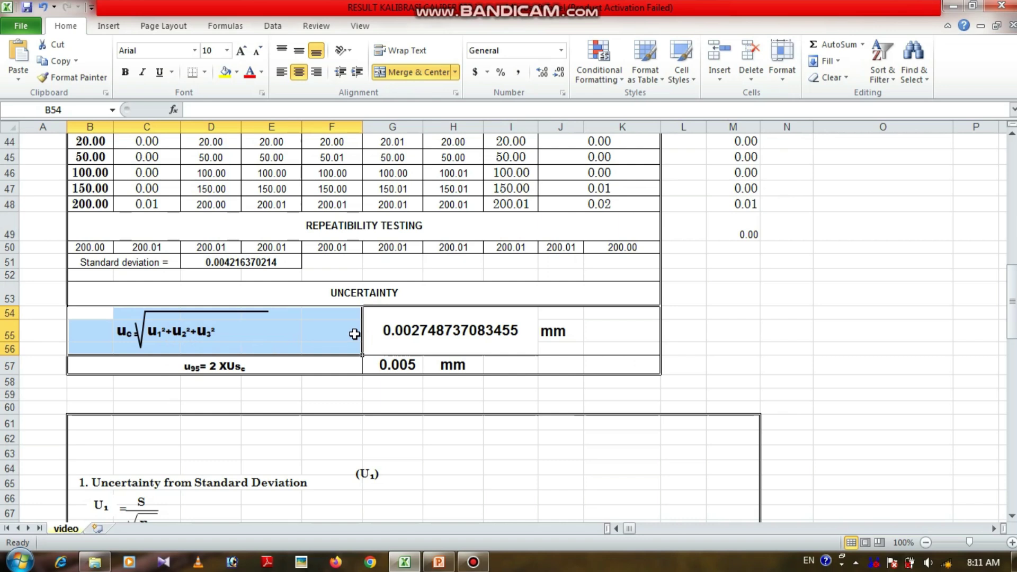
click(145, 359)
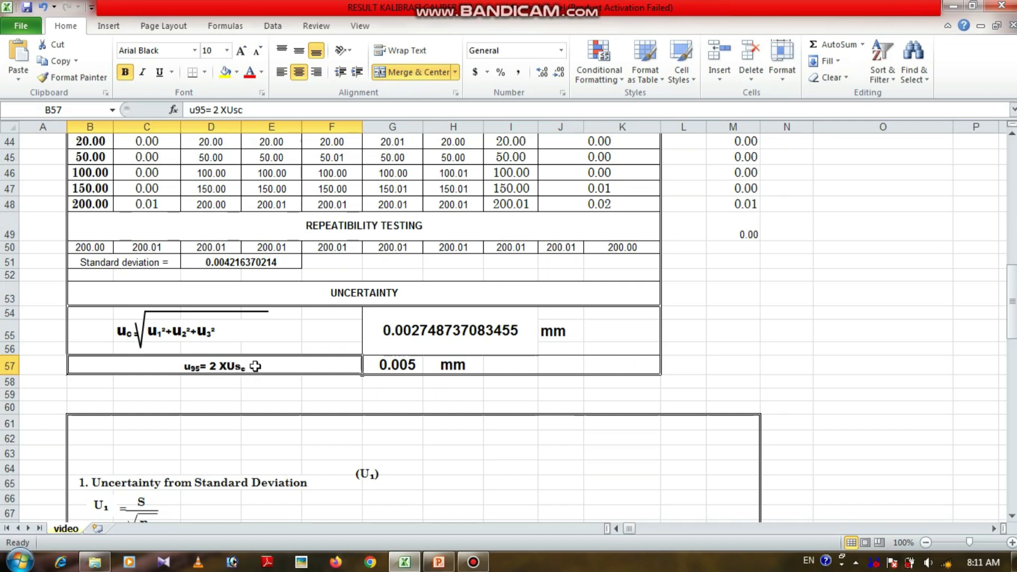
Read through the derivations of the standard deviation and device resolution uncertainties below the results table
scroll(256, 366, down, 4)
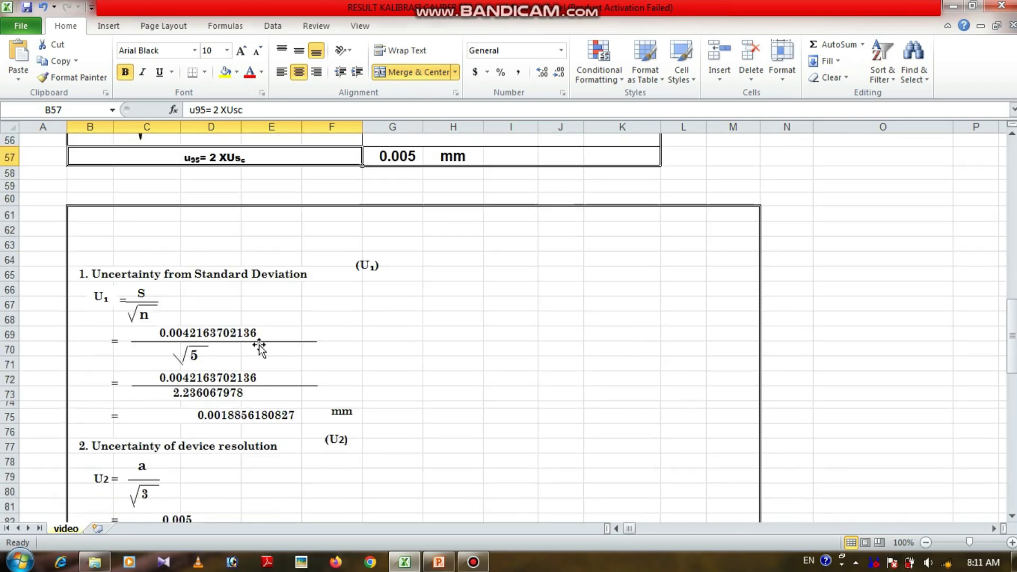
scroll(259, 348, down, 1)
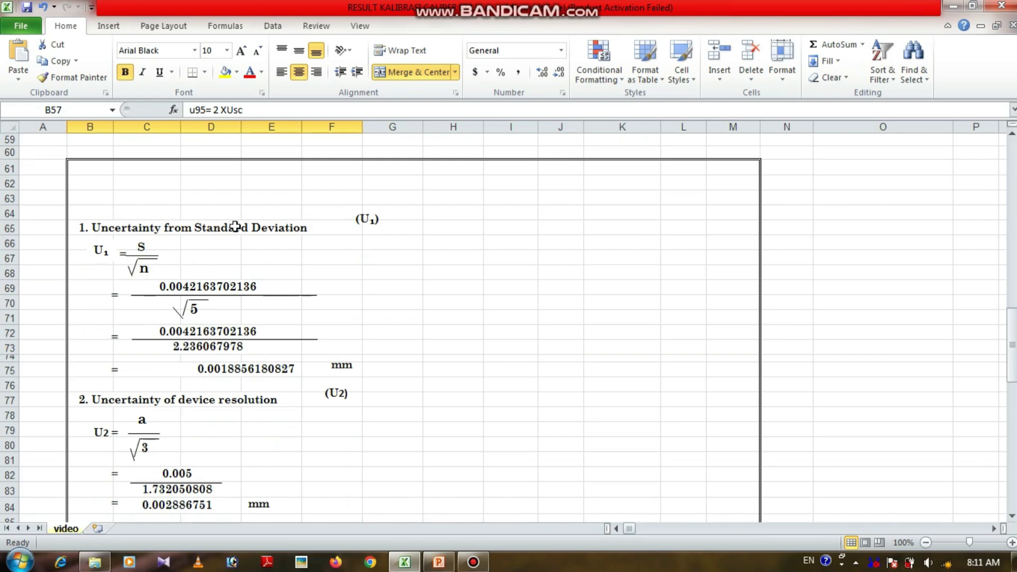
scroll(241, 248, up, 3)
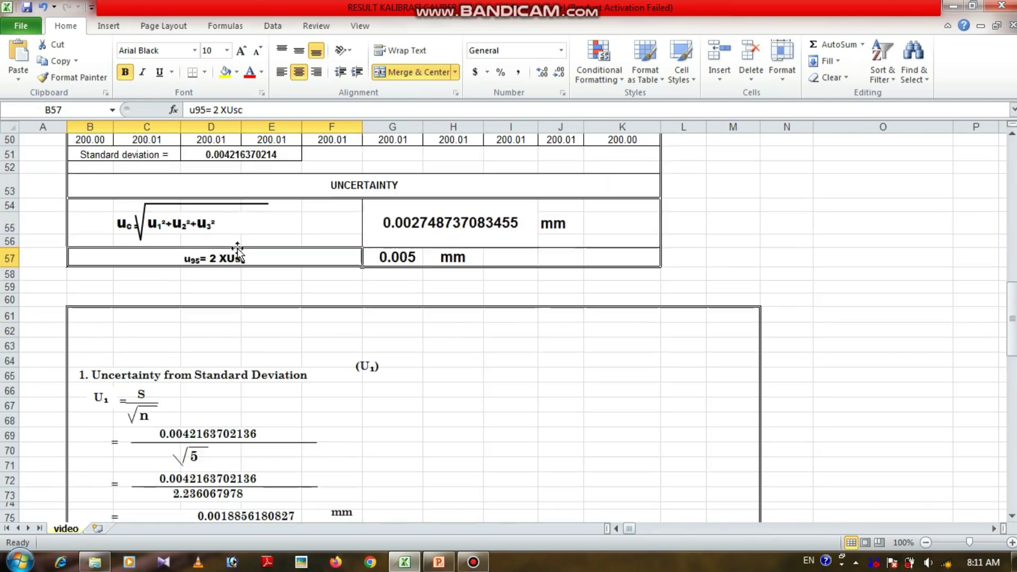
Trace the standard deviation from D51 into C69, the numerator of the U1 calculation
click(241, 158)
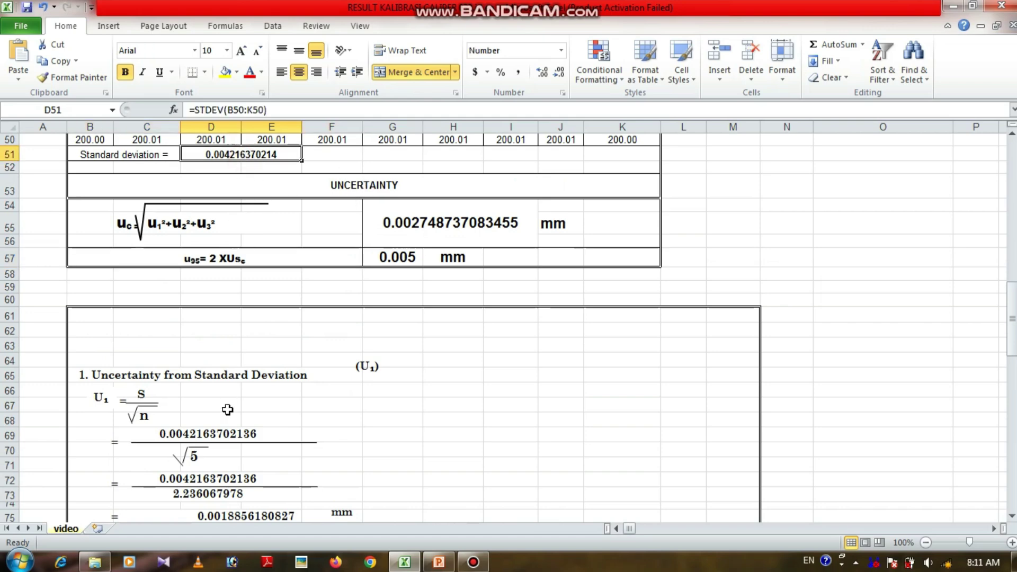
scroll(225, 408, down, 4)
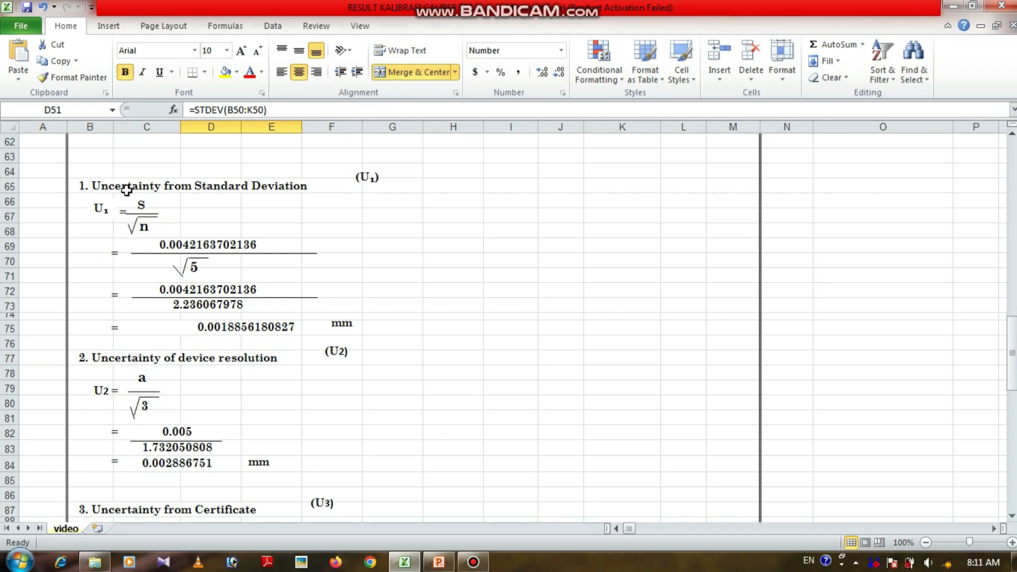
click(156, 246)
scroll(159, 249, up, 5)
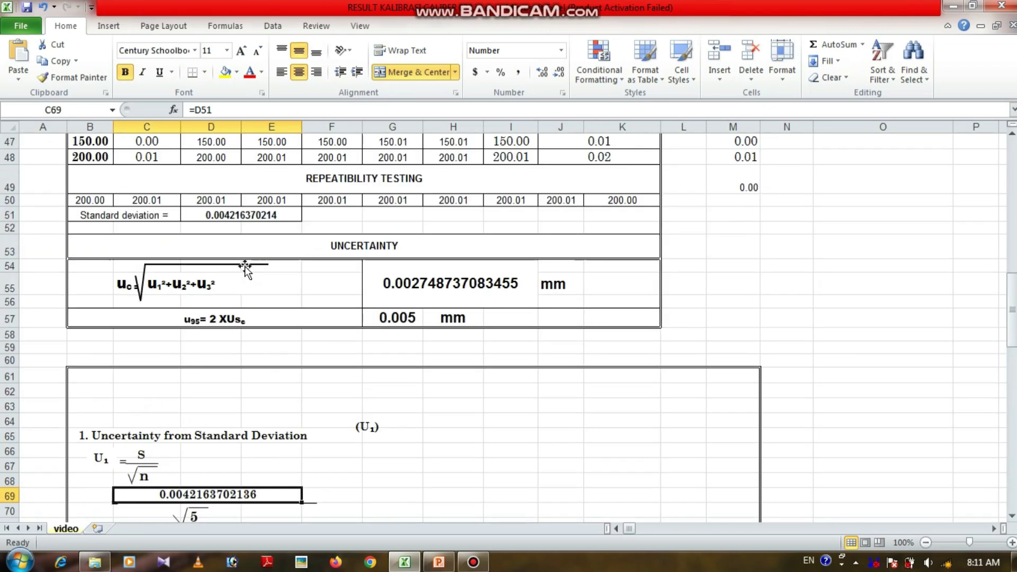
click(228, 212)
scroll(228, 222, down, 6)
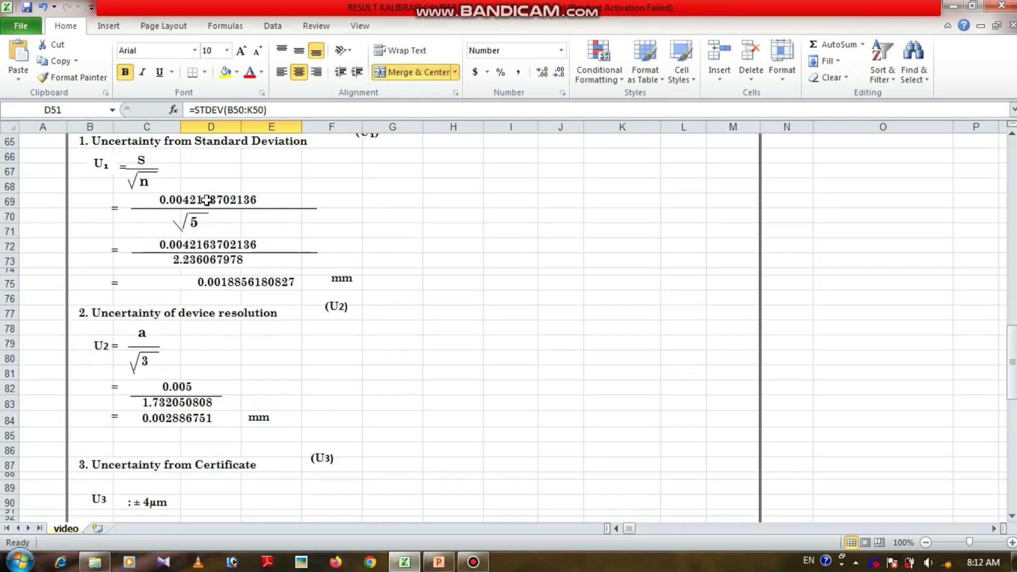
click(206, 201)
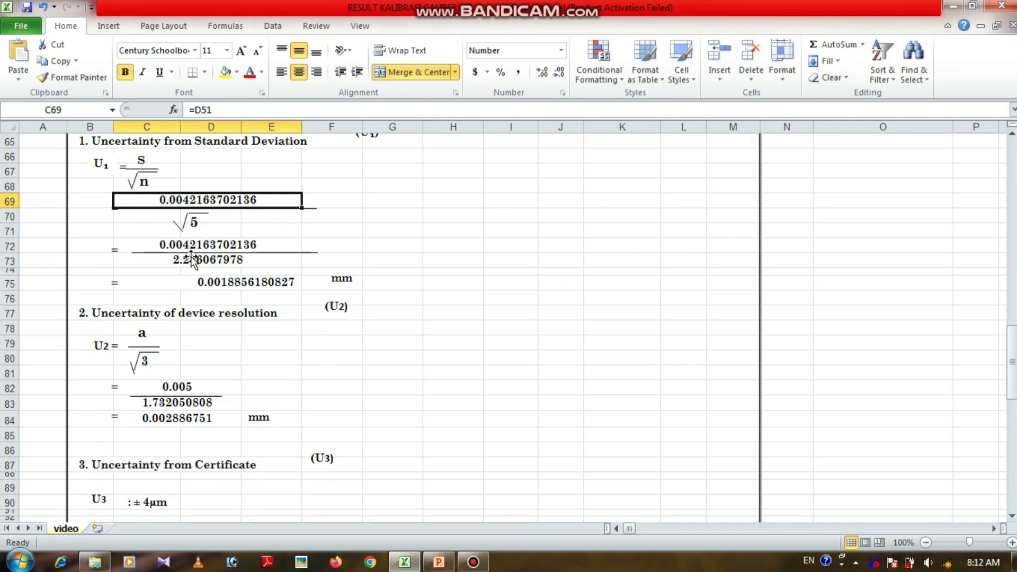
Examine the U1 result in row 75 with its mm unit and the S/√n formula it comes from
click(209, 283)
click(337, 278)
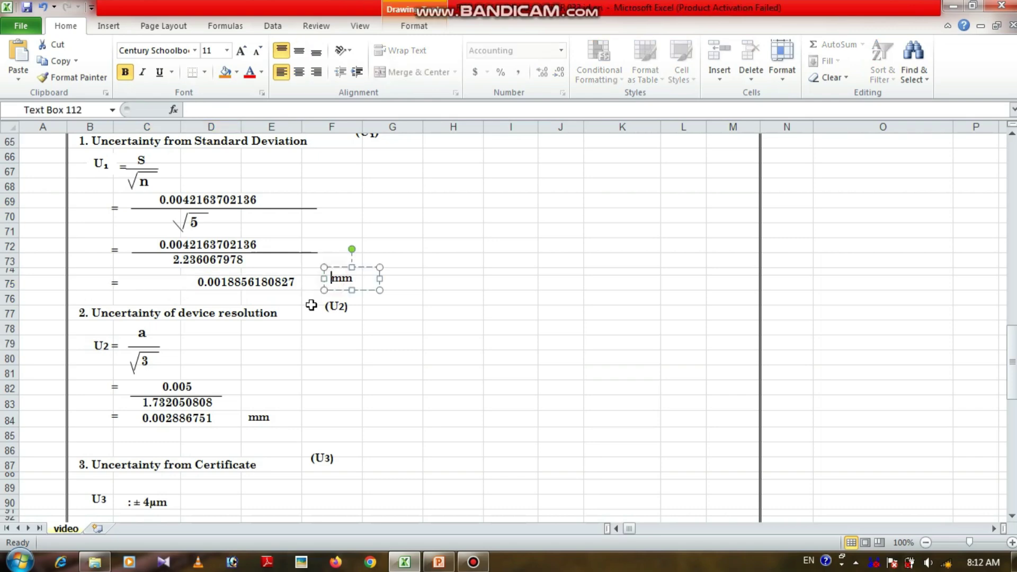
scroll(199, 277, down, 1)
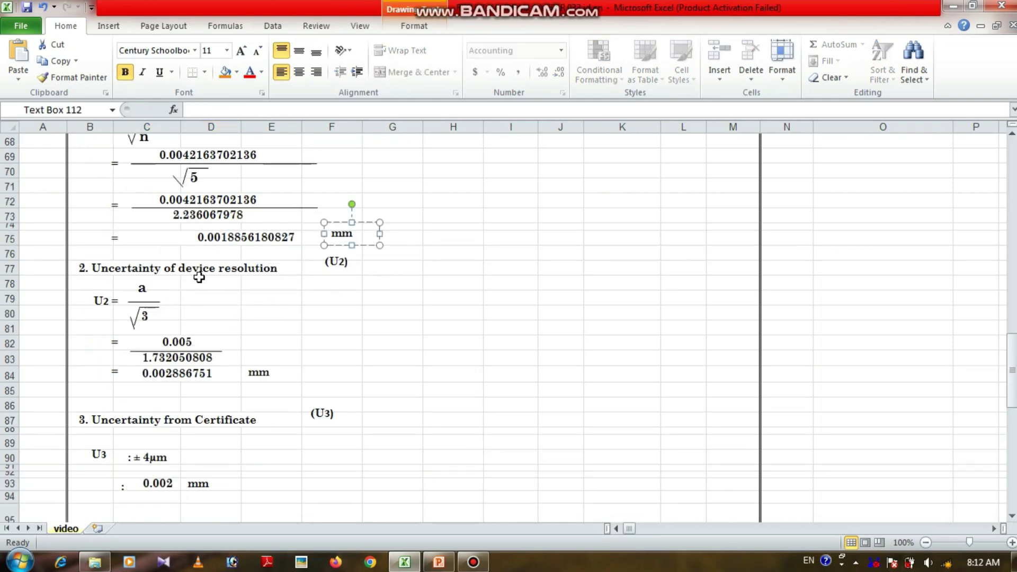
click(306, 298)
scroll(132, 205, up, 2)
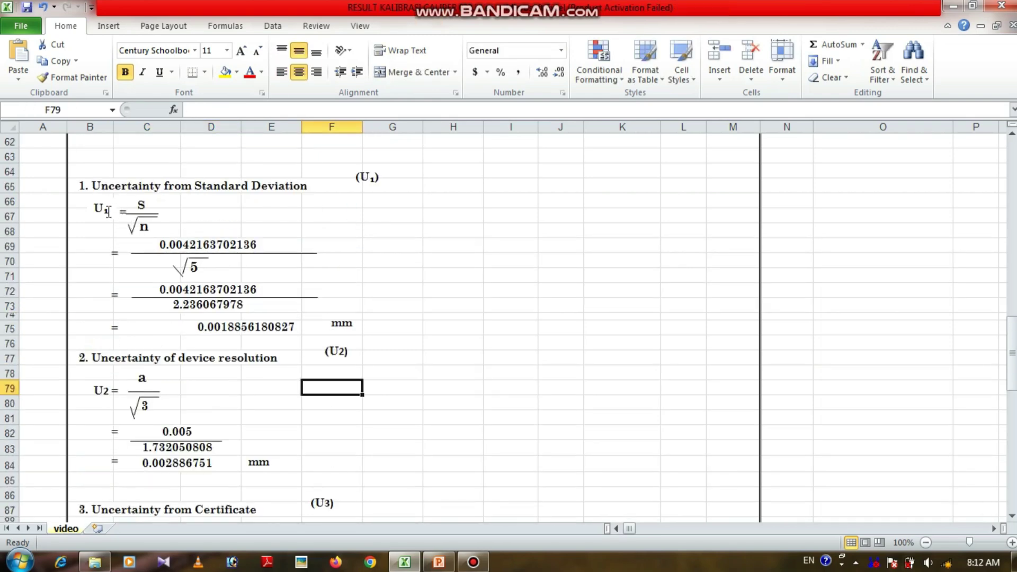
click(108, 212)
Examine the device resolution uncertainty U2, from the a/√3 formula to the result cell C84 and its unit
scroll(106, 269, down, 3)
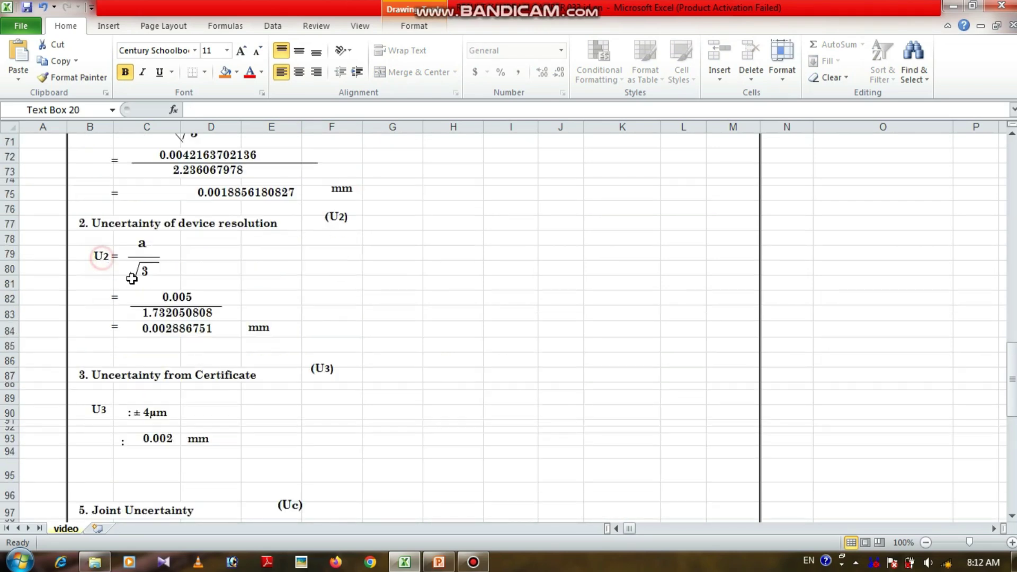
click(223, 264)
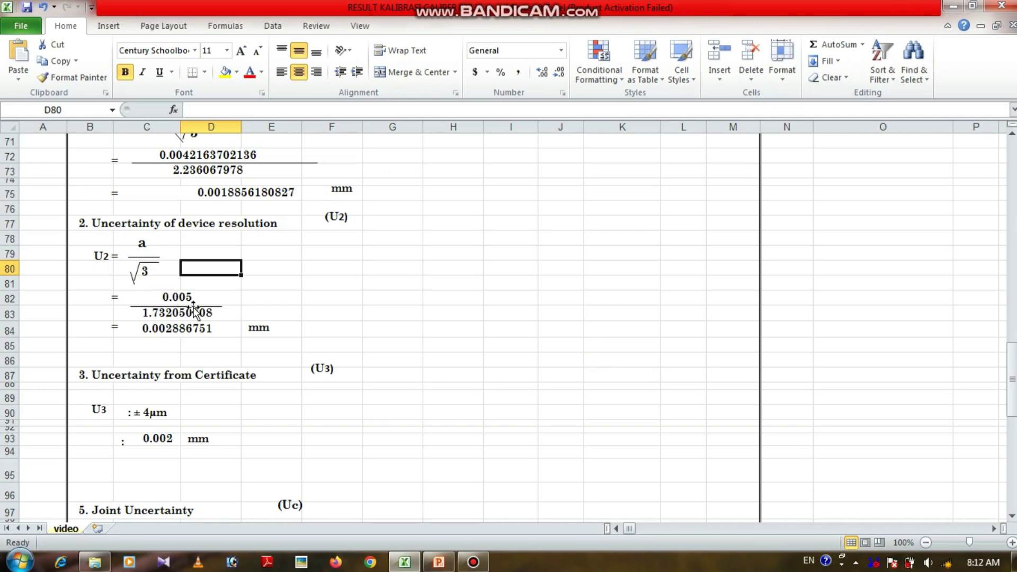
click(151, 276)
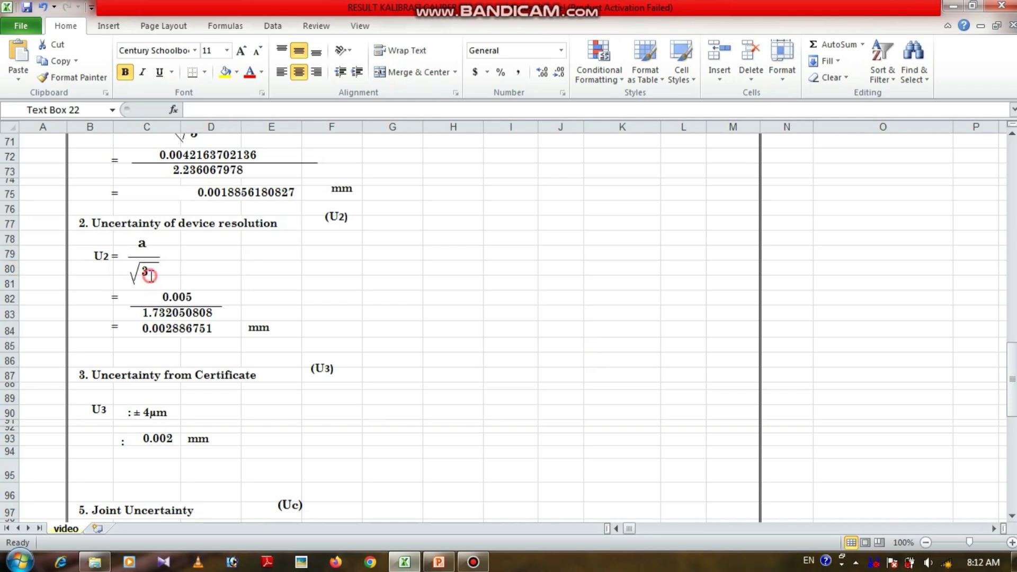
click(206, 283)
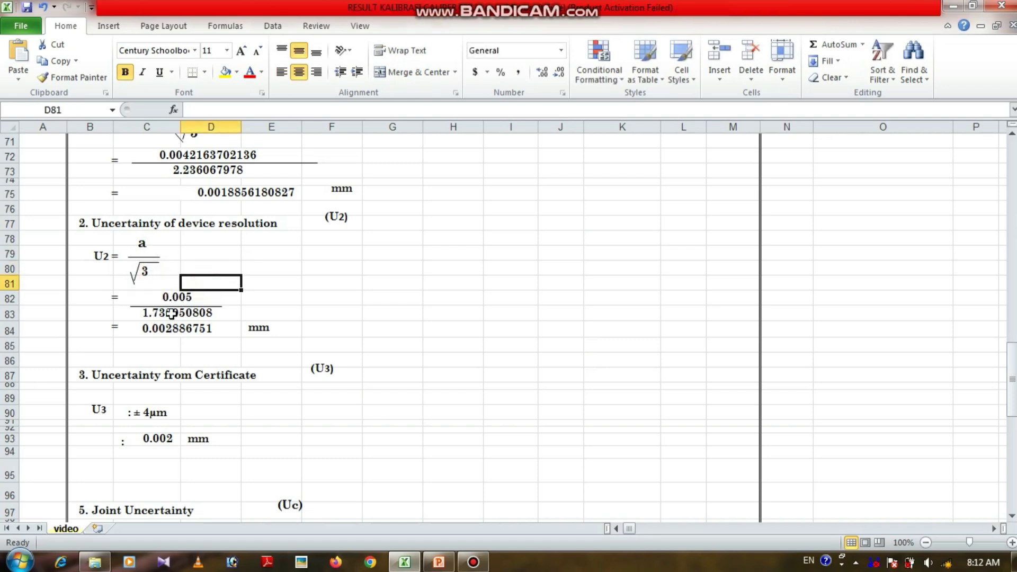
click(178, 307)
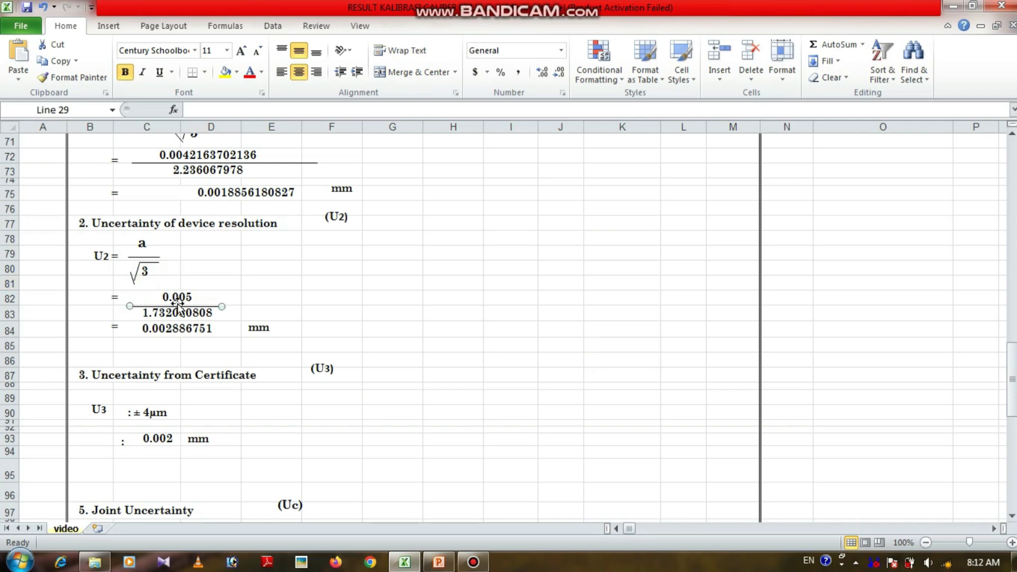
click(146, 327)
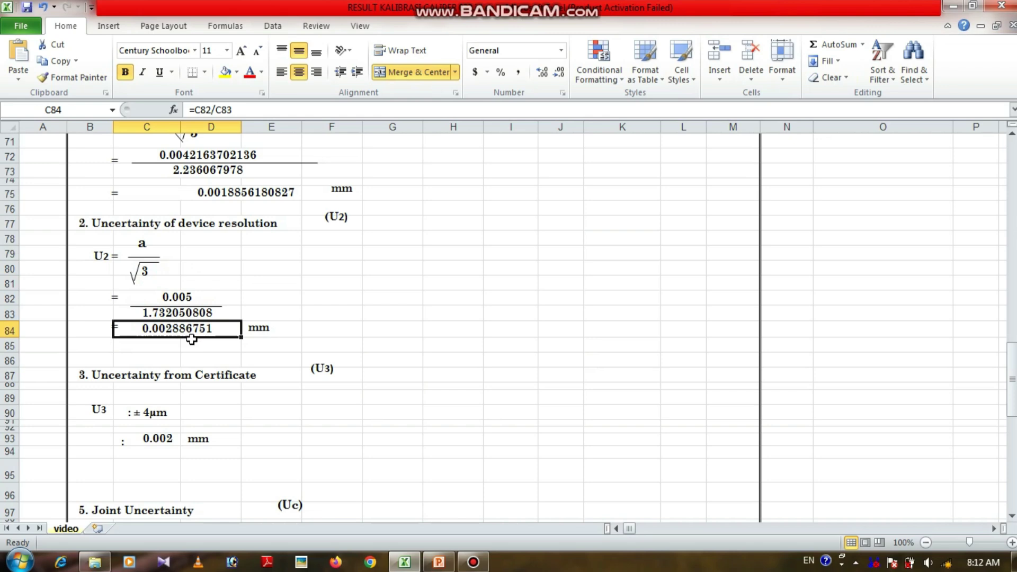
click(260, 332)
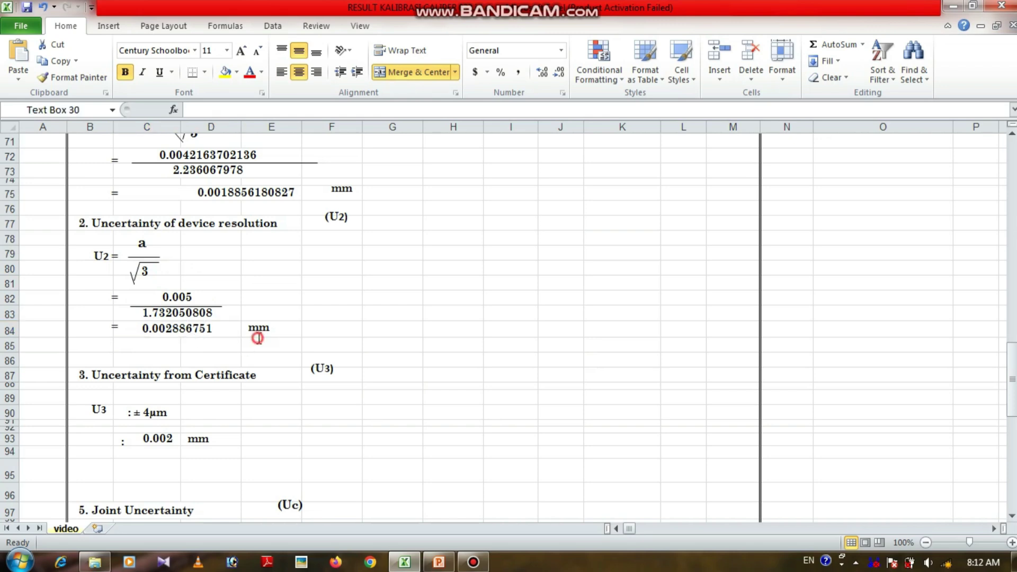
click(270, 356)
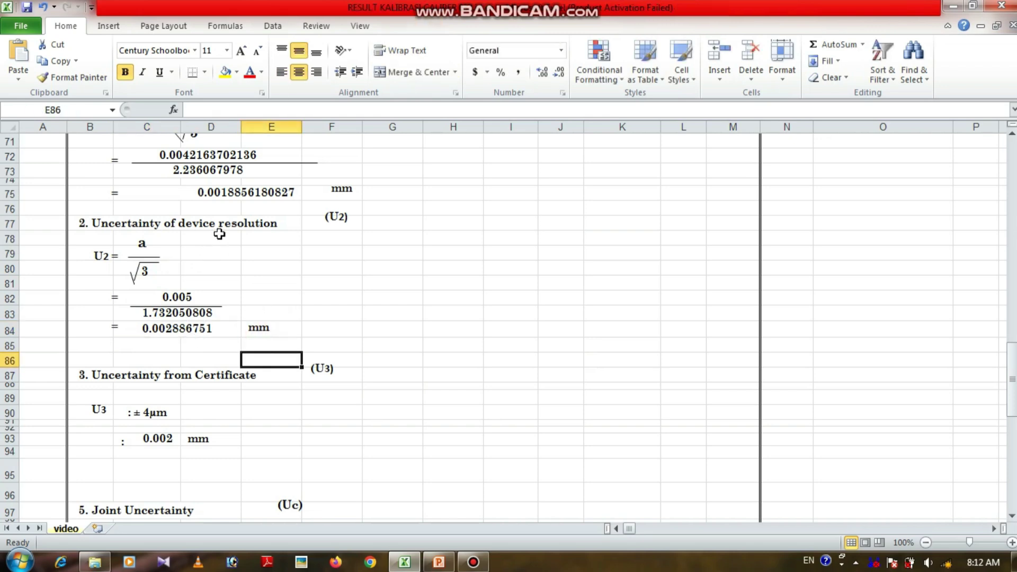
Examine the Uncertainty from Certificate section, covering the U3 entry in row 90 and the millimetre value in C93
click(98, 372)
scroll(296, 420, down, 2)
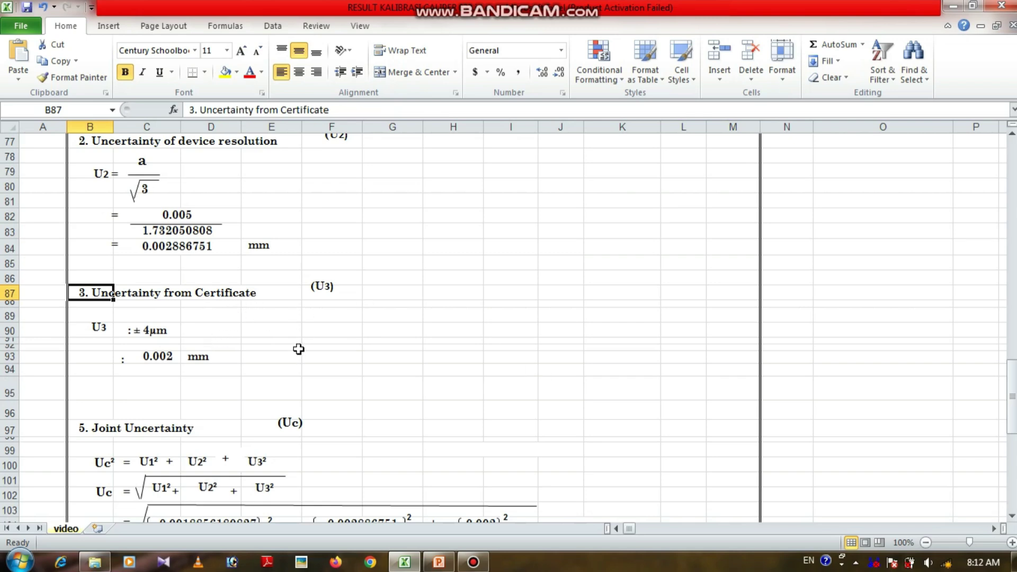
click(106, 327)
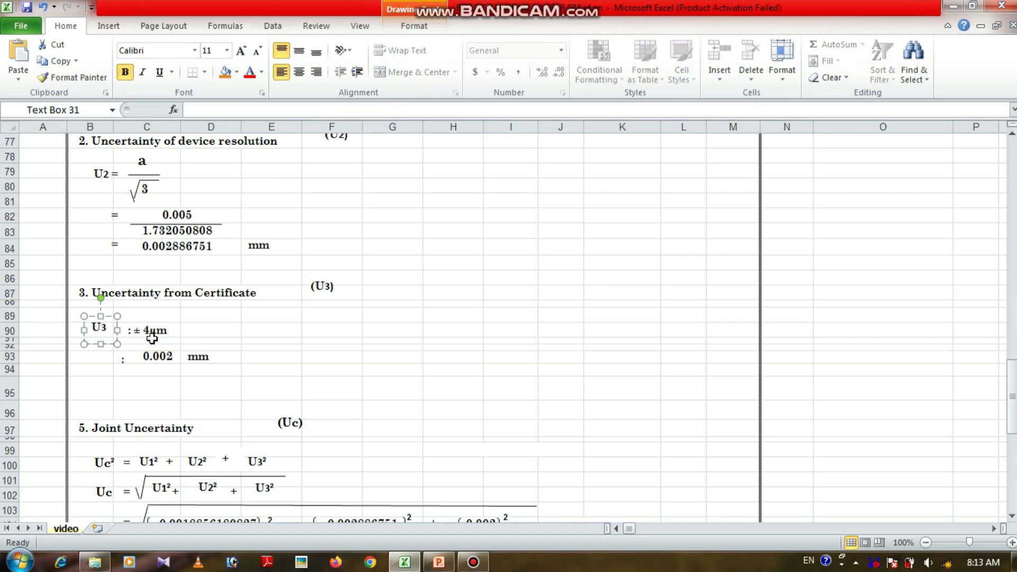
click(160, 368)
click(162, 362)
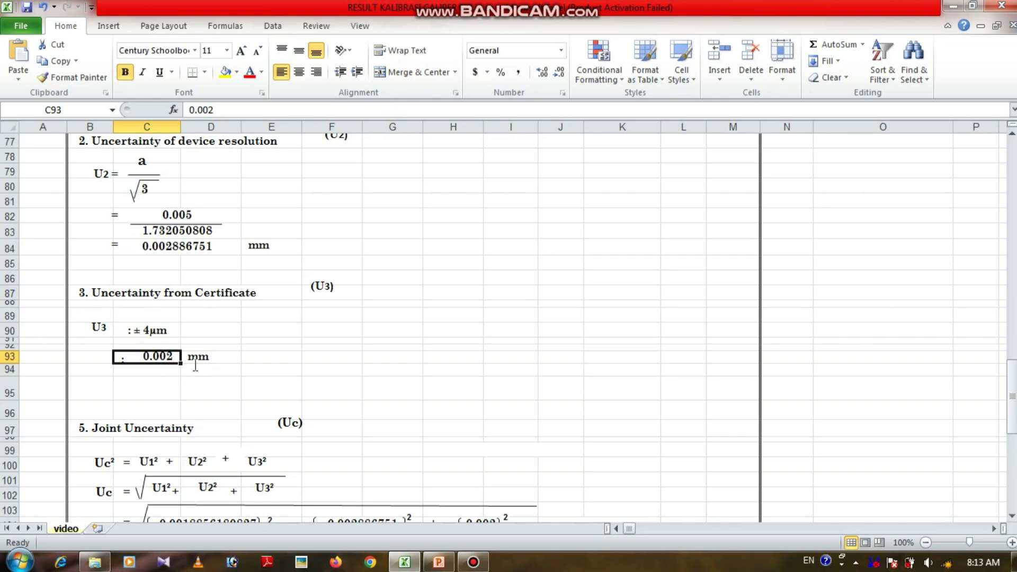
scroll(206, 390, down, 3)
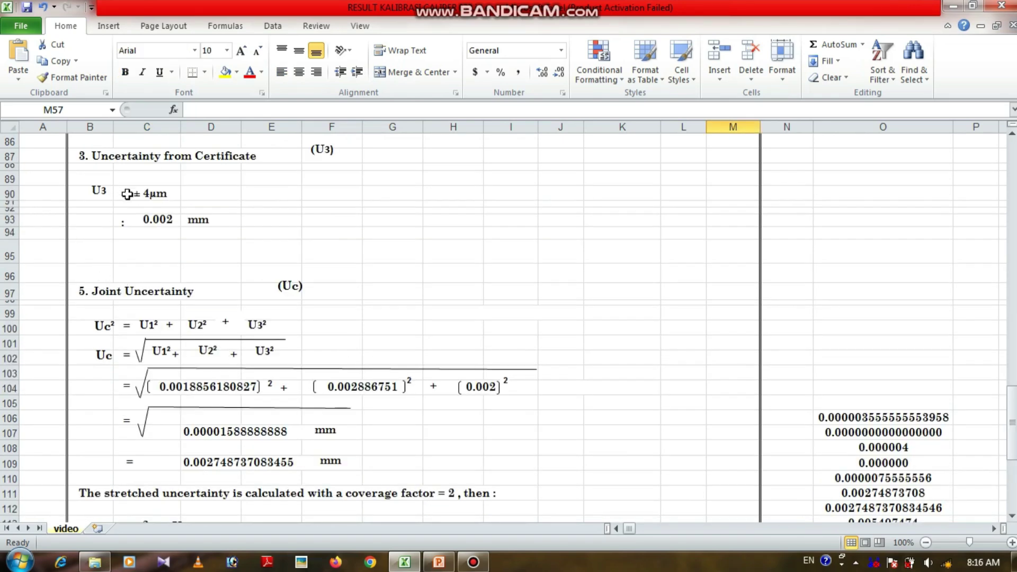
click(148, 219)
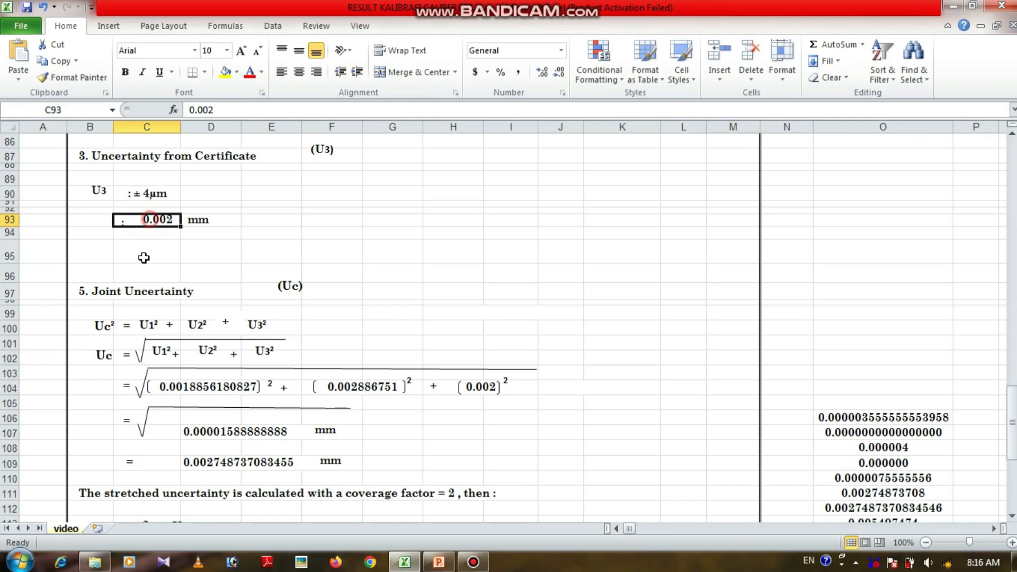
Examine the Joint Uncertainty section and inspect the formula in the Uc result cell D109
click(132, 289)
click(77, 288)
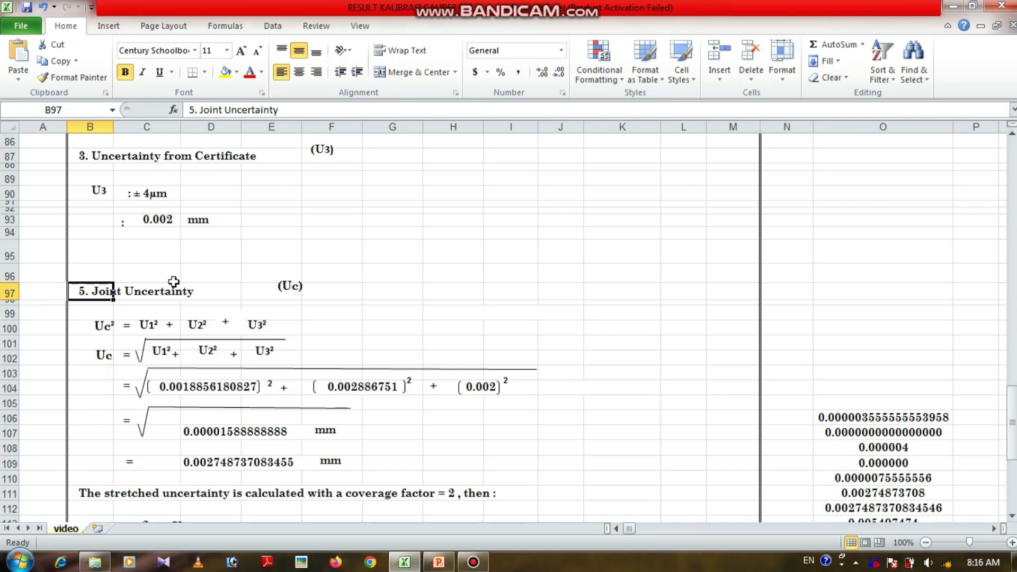
scroll(190, 430, down, 1)
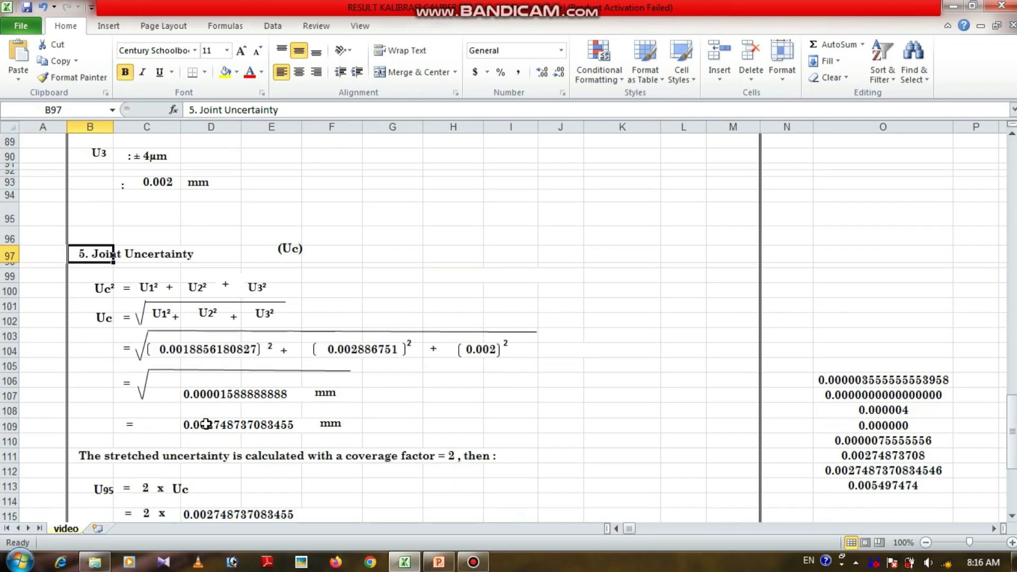
click(233, 429)
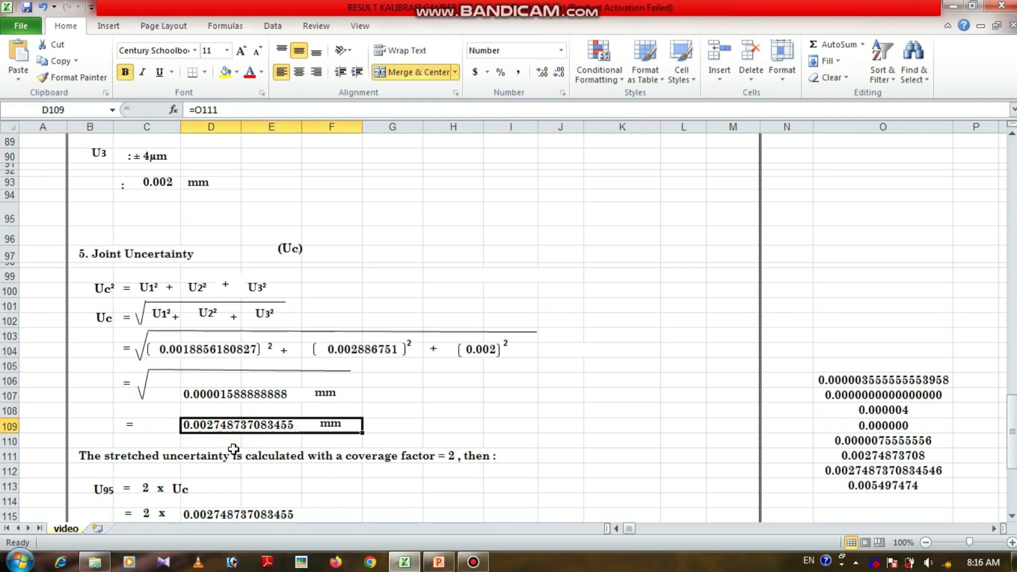
Inspect the U95 expanded uncertainty calculation with coverage factor 2 through cells D115, C116 and C118
scroll(233, 450, down, 2)
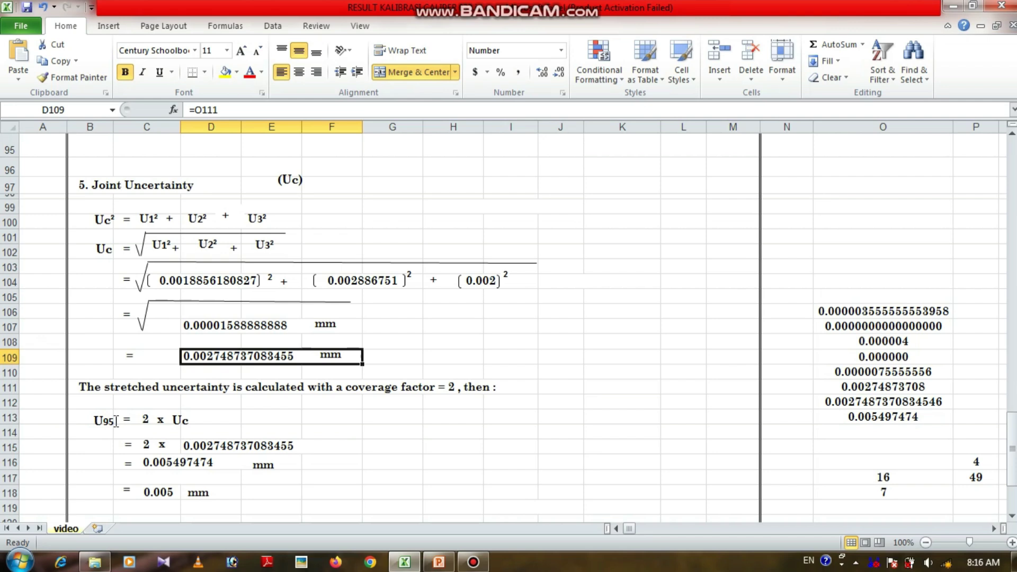
click(182, 447)
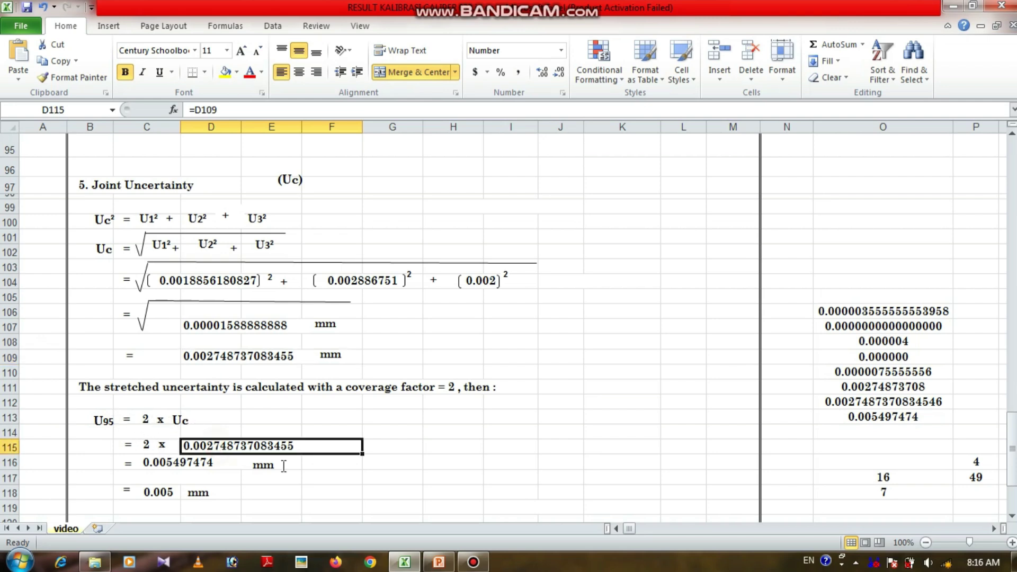
click(193, 463)
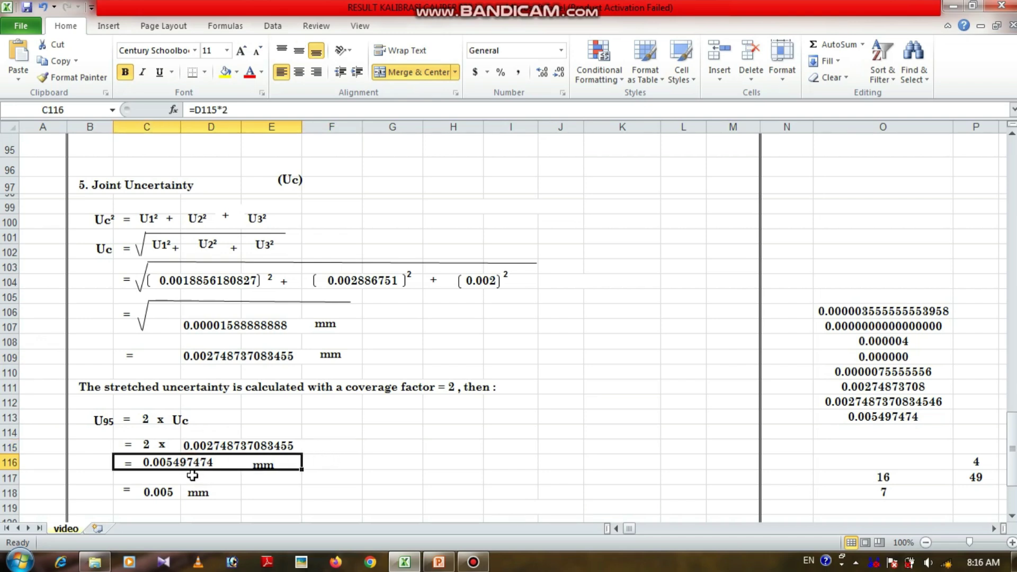
click(164, 492)
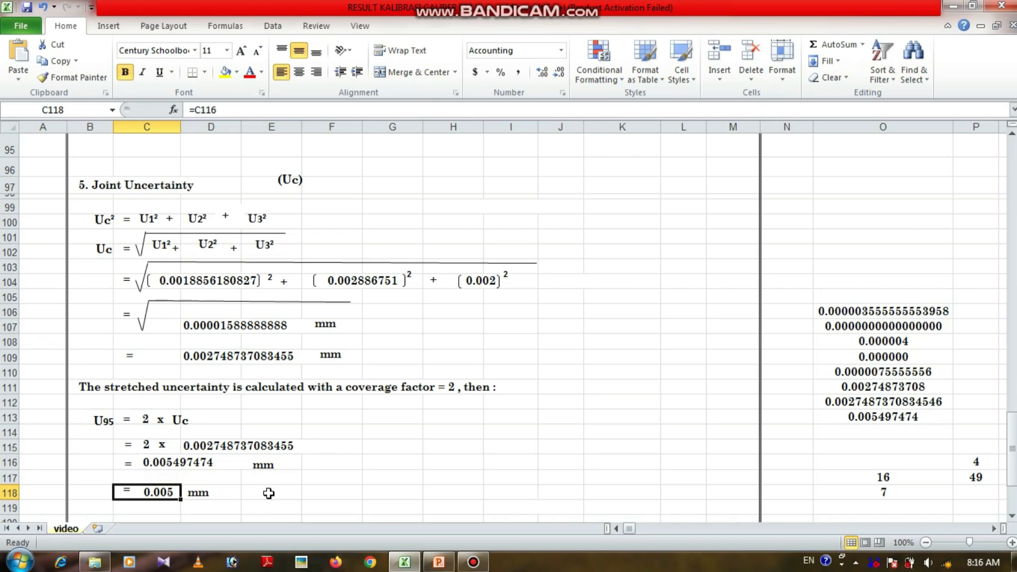
Inspect the u95 result cell G57 in the results table and review the uncertainty and repeatability rows above it
scroll(434, 452, up, 16)
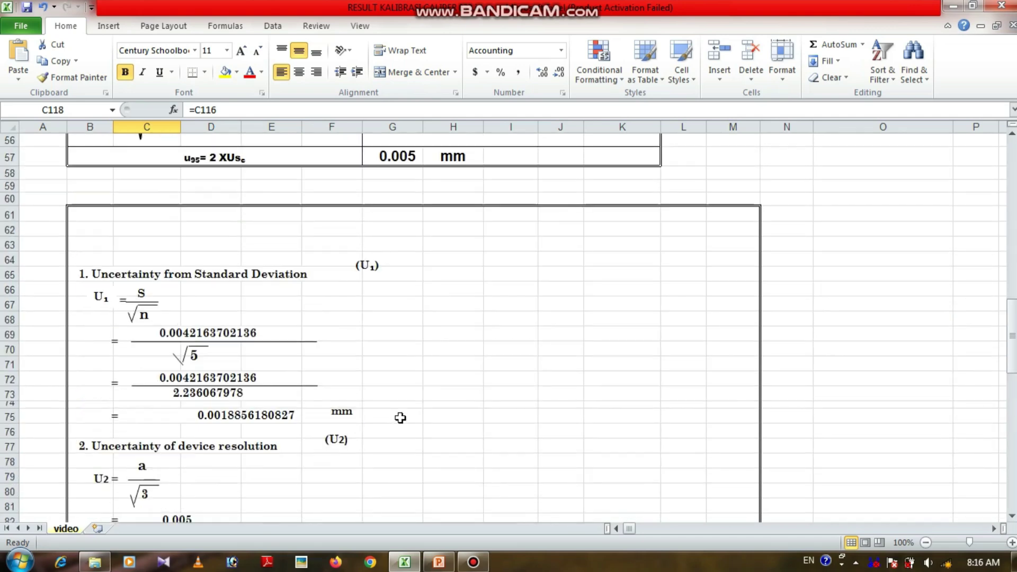
click(399, 317)
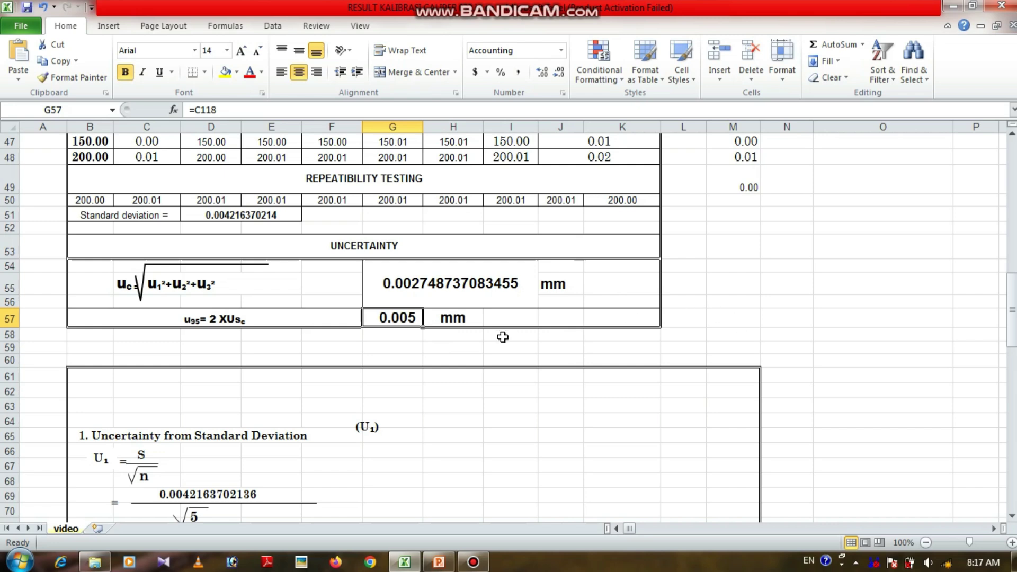
scroll(502, 334, up, 1)
scroll(500, 334, up, 1)
scroll(501, 335, up, 1)
scroll(502, 336, up, 1)
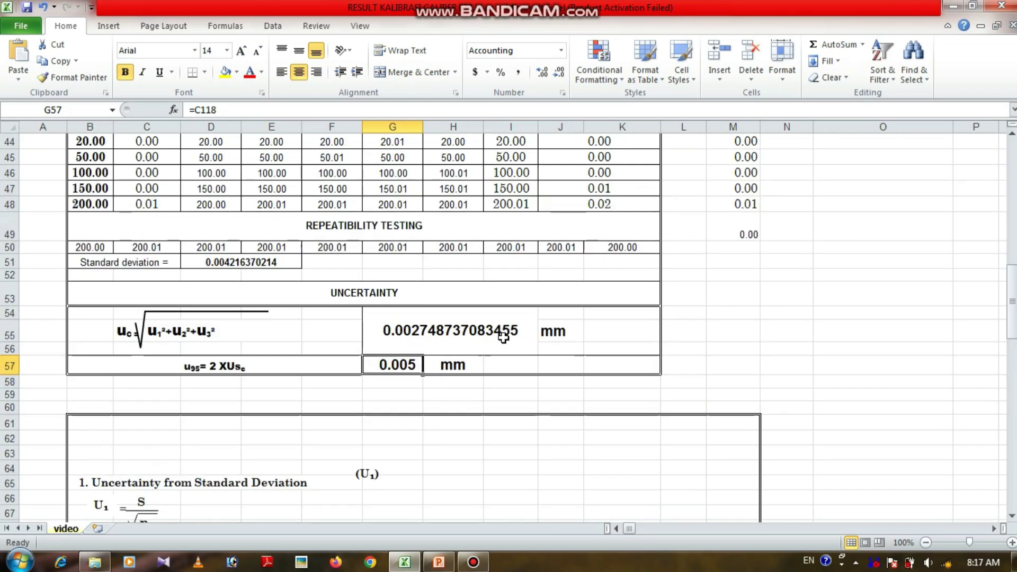